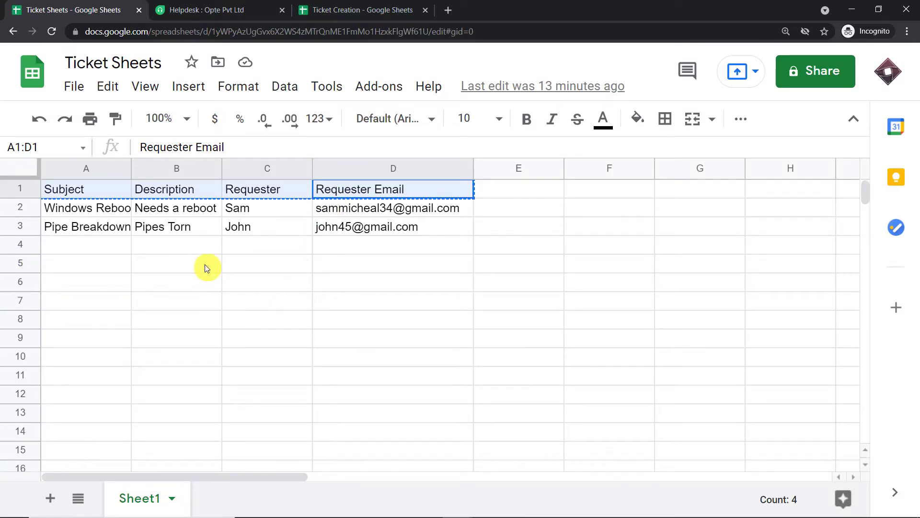
- Compare the Freshdesk tickets list with the Ticket Sheets spreadsheet
left_click(235, 10)
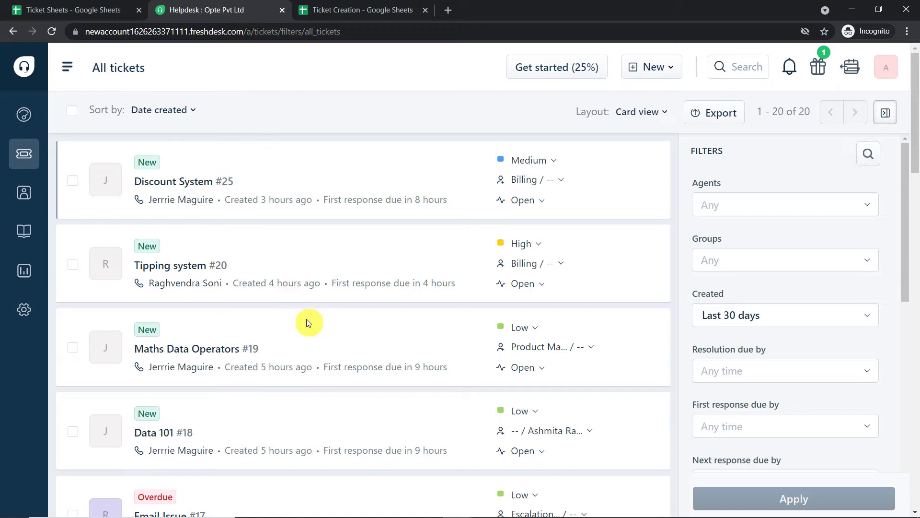
left_click(80, 10)
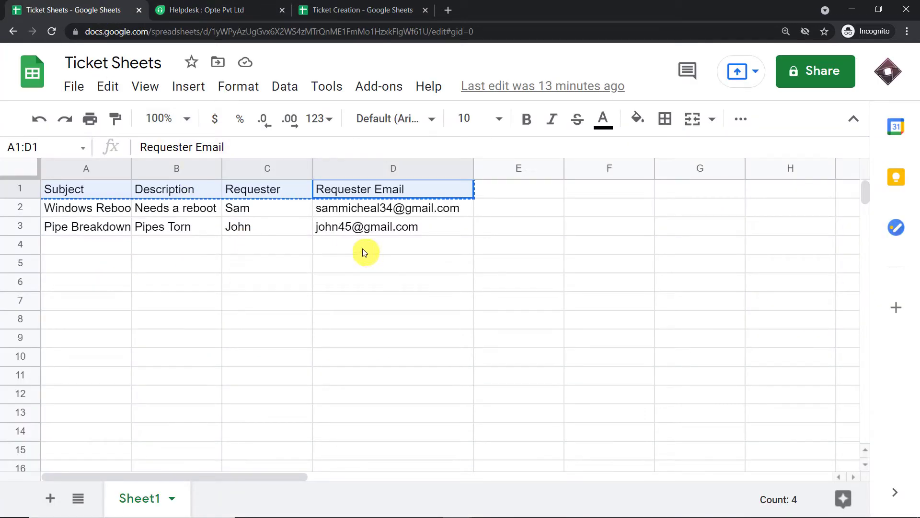
left_click(211, 9)
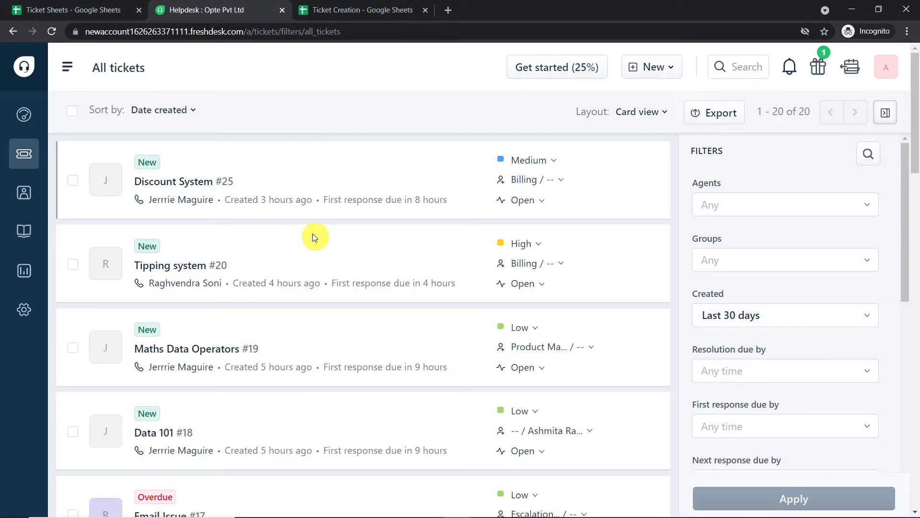
left_click(103, 9)
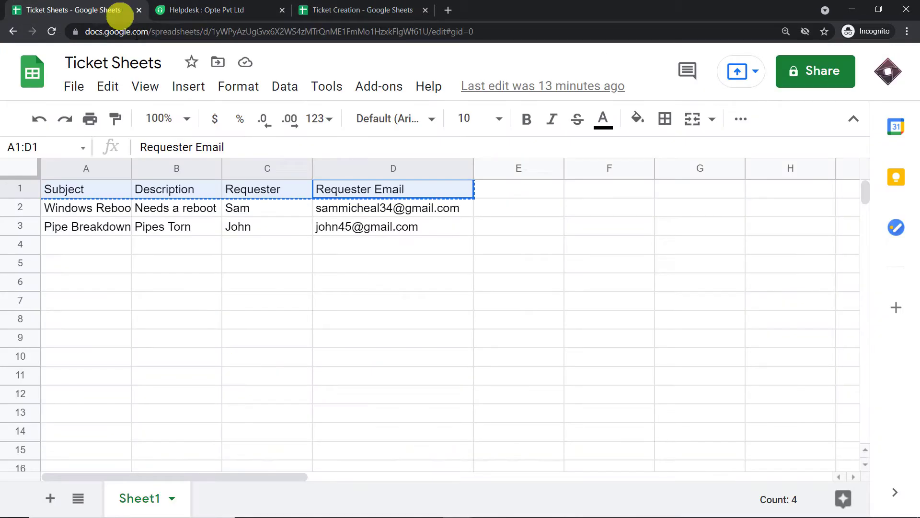
- Enter subject 'Upgrade Macintosh' in A4 and description 'Mac is slow these days' in B4
left_click(79, 248)
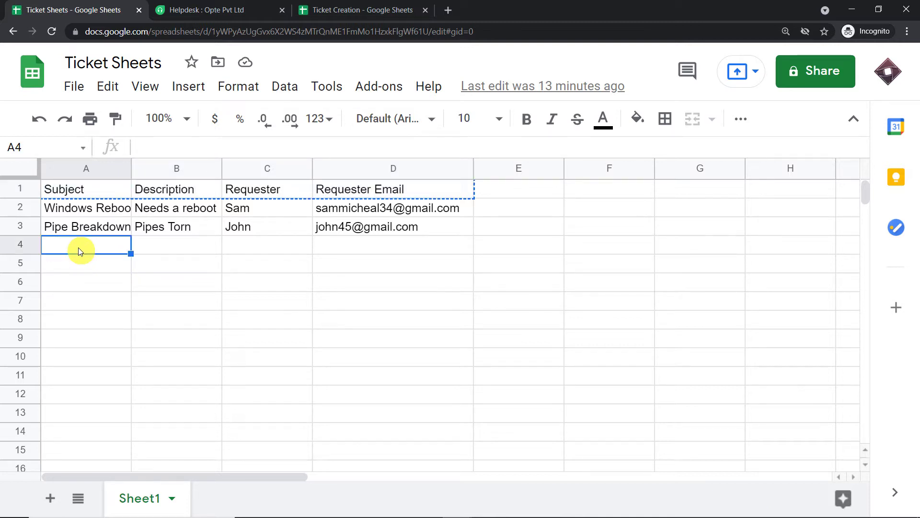
type("Upgr")
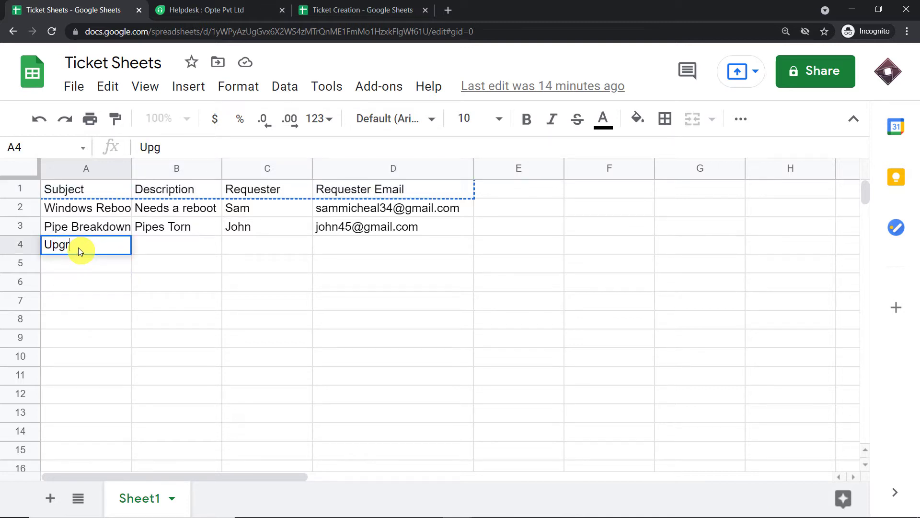
type("ade Macintosh")
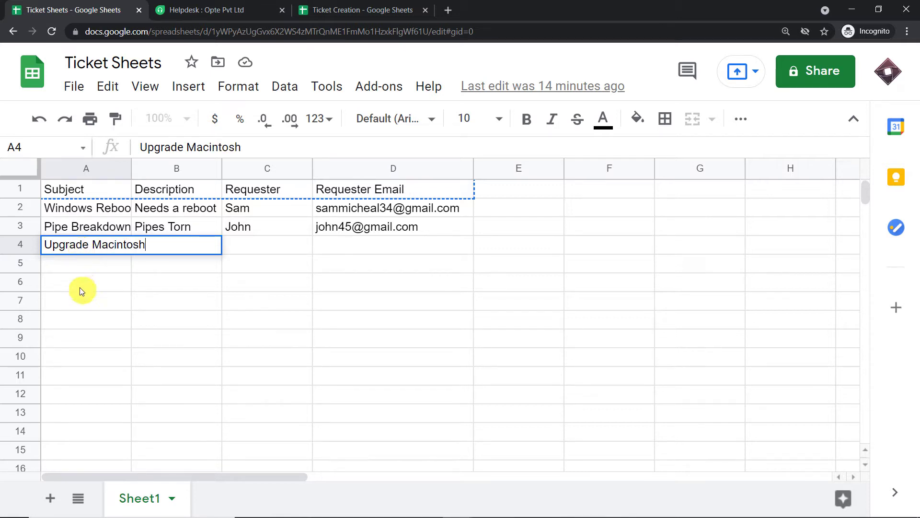
left_click(79, 287)
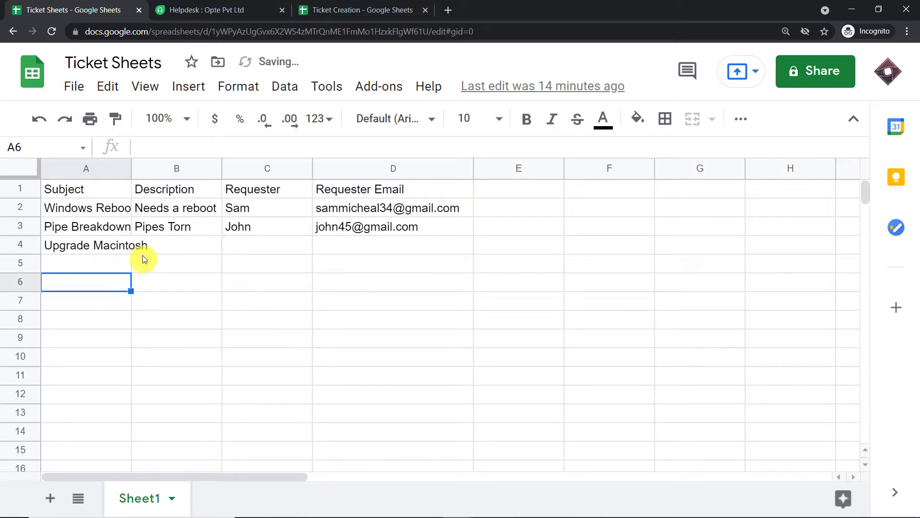
left_click(156, 248)
type("Ma")
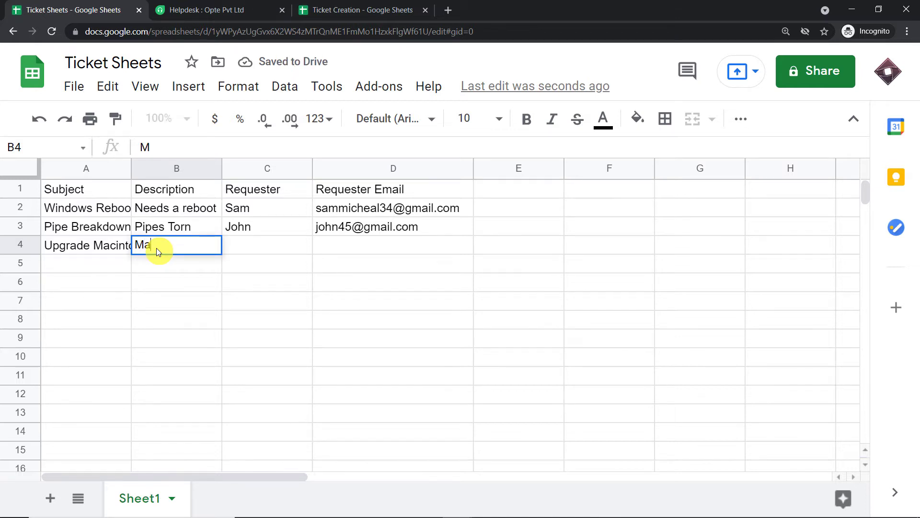
type("c is slow these d")
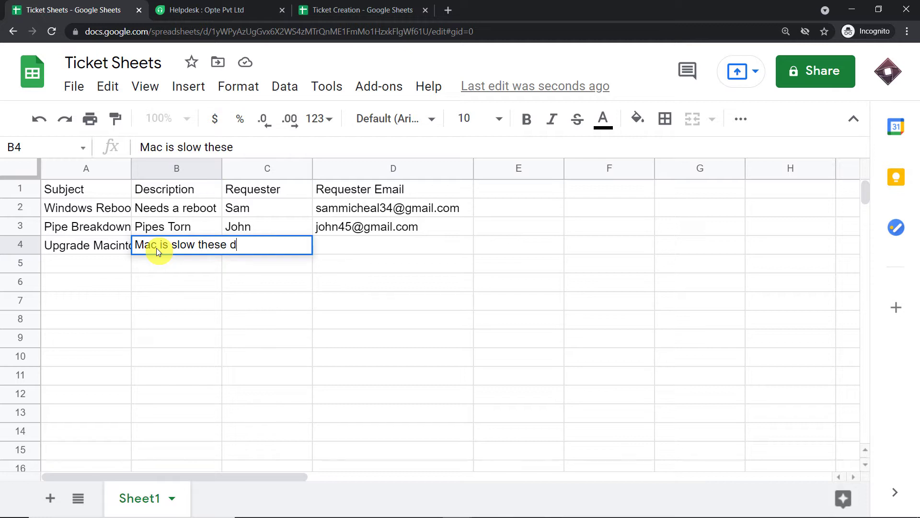
type("ays")
left_click(186, 315)
- Fill in the requester's name in C4 and the requester's e-mail in D4
left_click(248, 243)
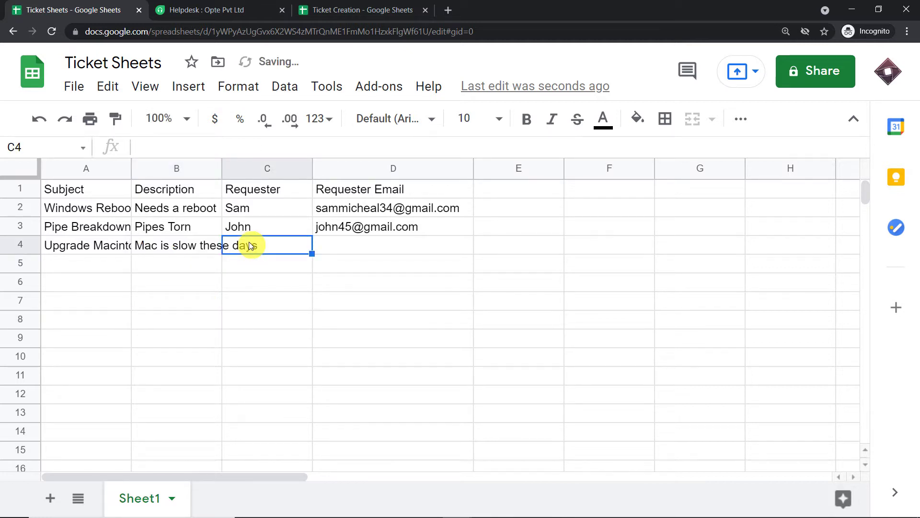
type("Elon")
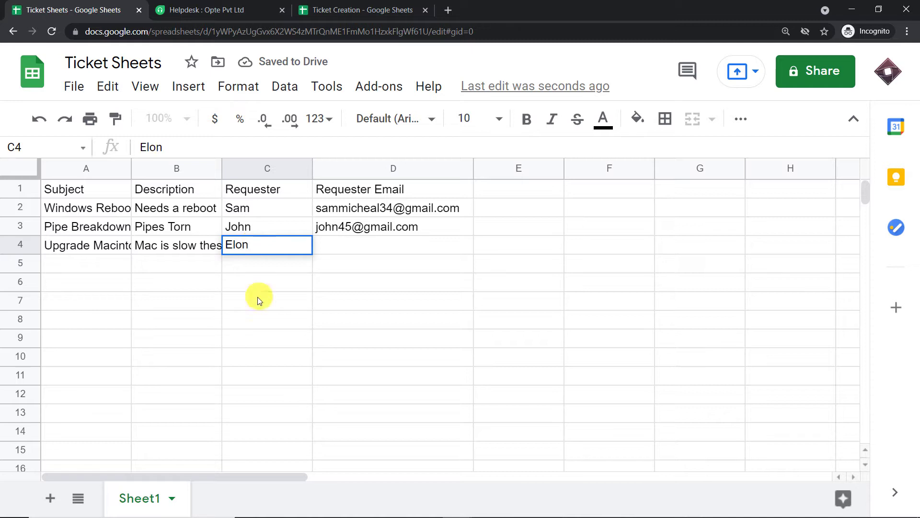
left_click(257, 298)
left_click(353, 247)
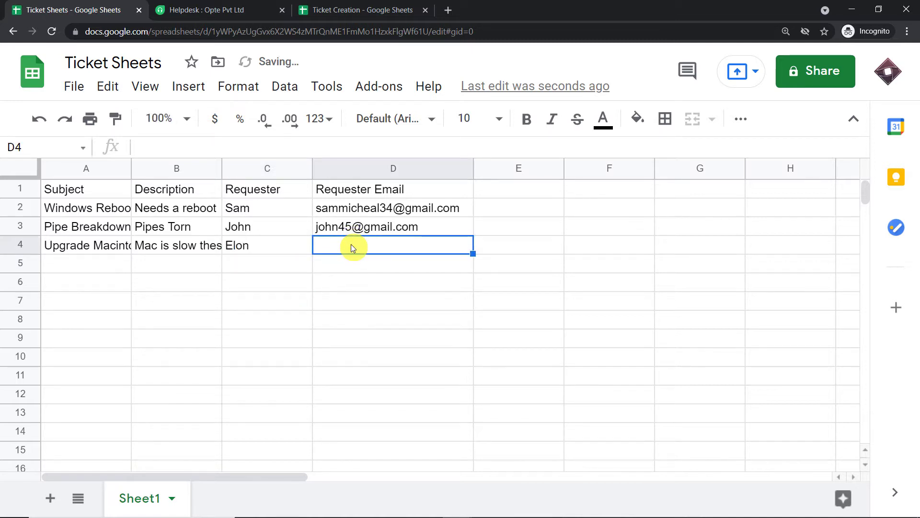
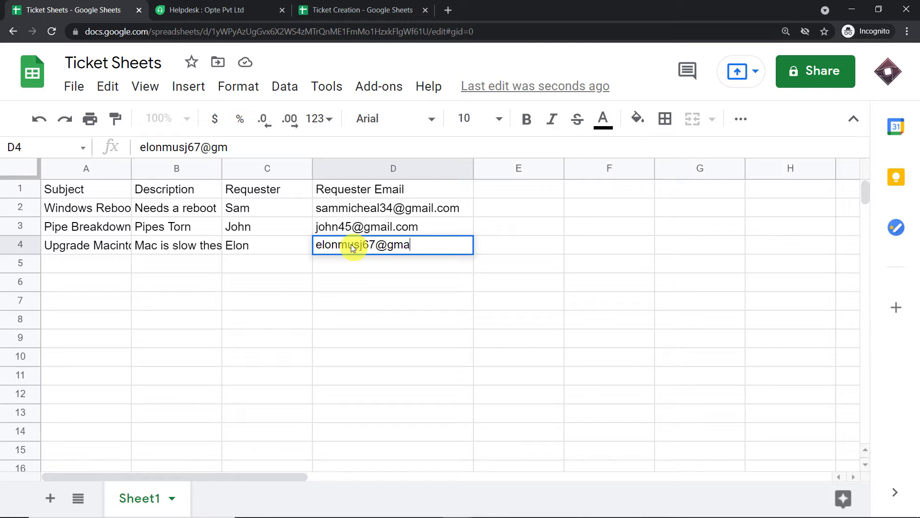
left_click(271, 290)
- Review the new row's subject, description and requester cells in A4:C4
left_click(78, 246)
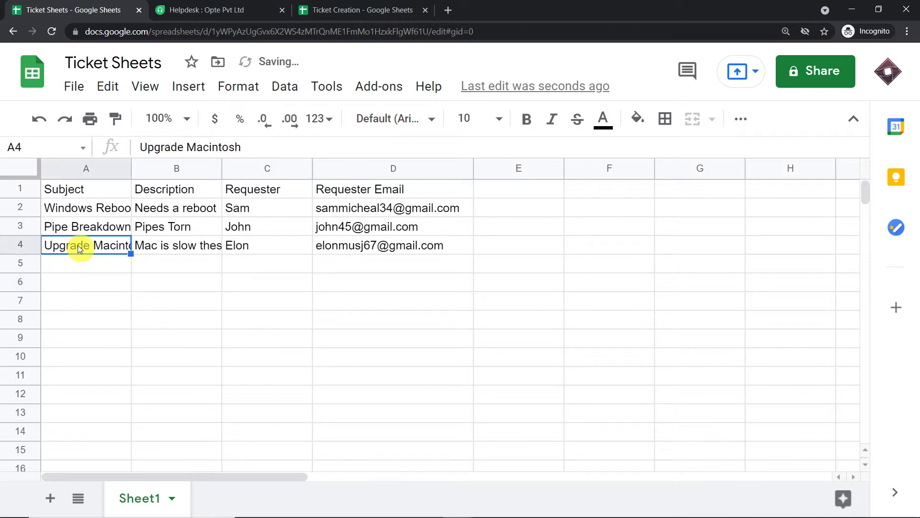
left_click(173, 249)
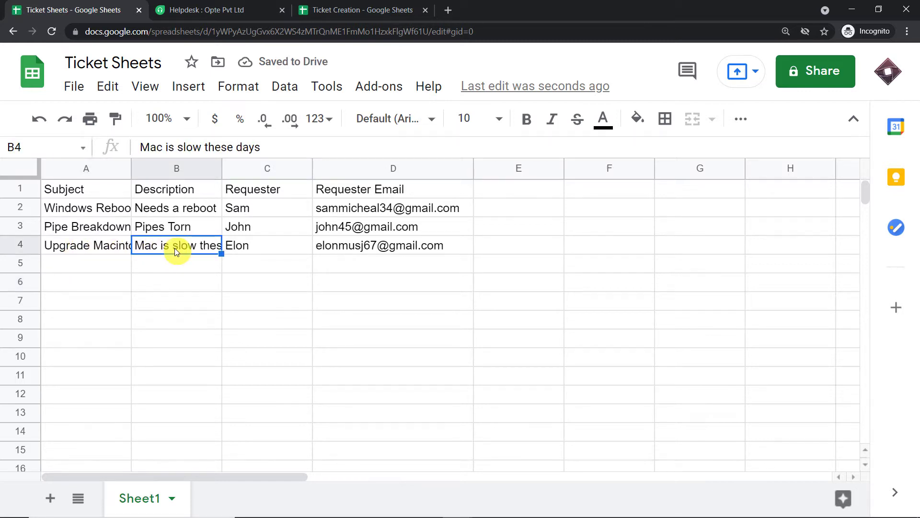
left_click(254, 248)
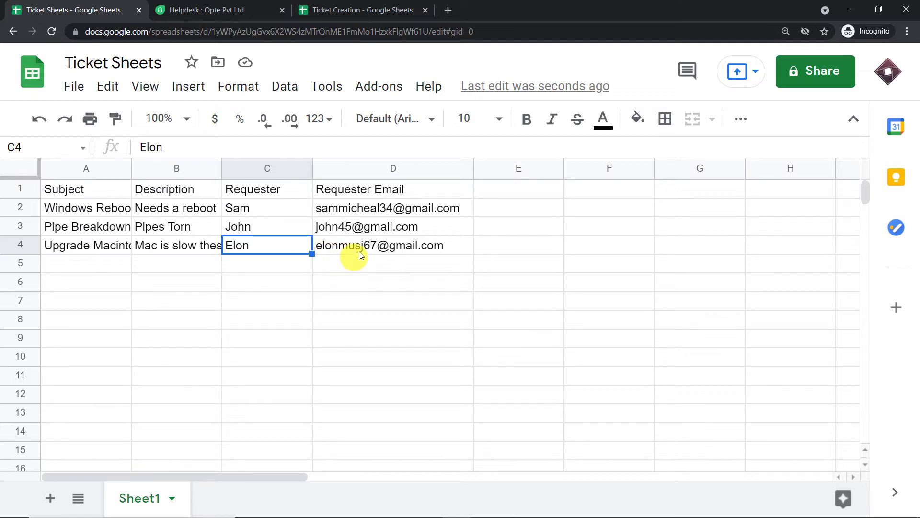
mouse_move(385, 253)
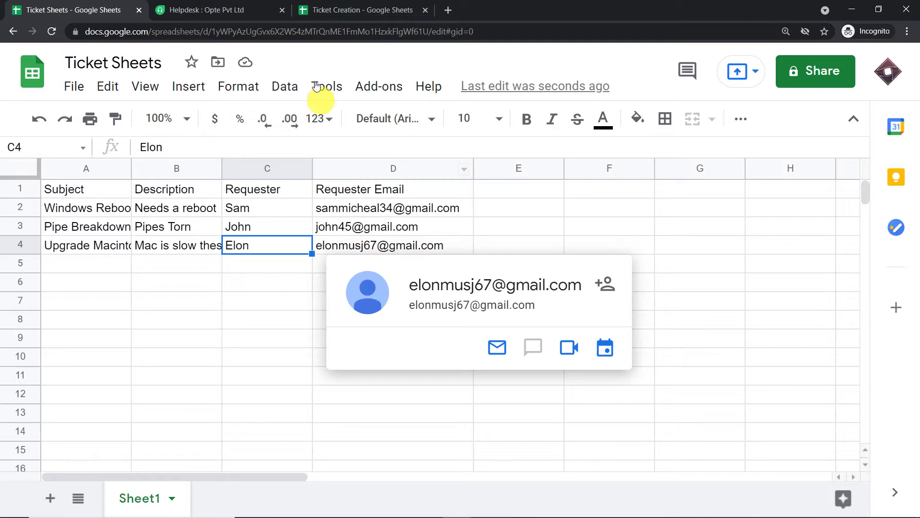
- Refresh Freshdesk to see Upgrade Macintosh ticket #28 (Low, Open), then open a new browser tab
left_click(229, 6)
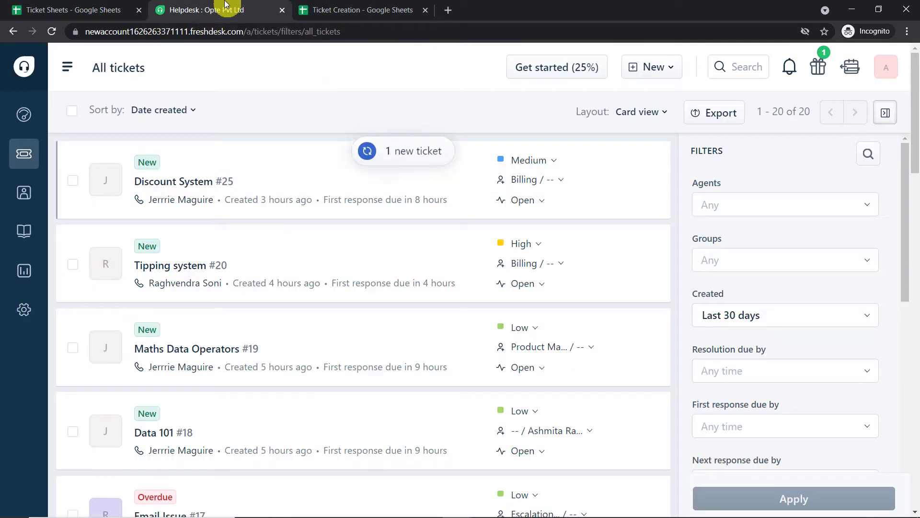
left_click(52, 34)
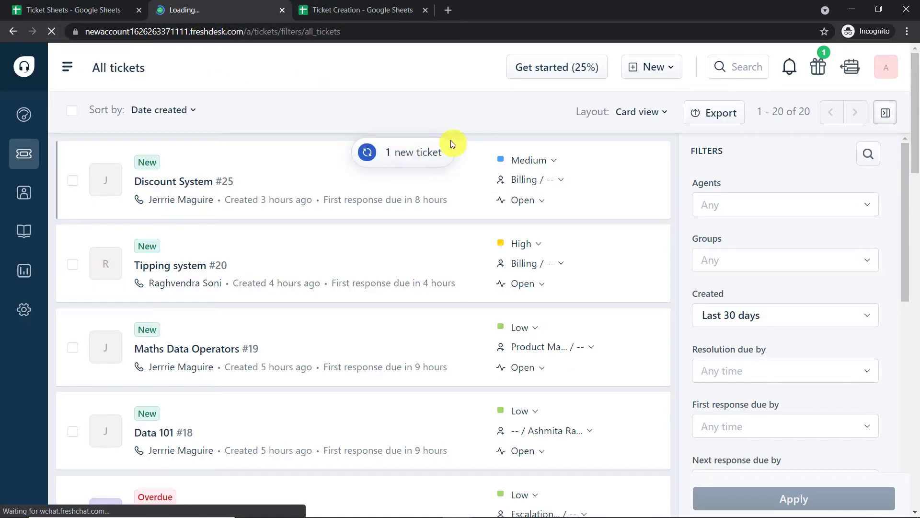
left_click(399, 95)
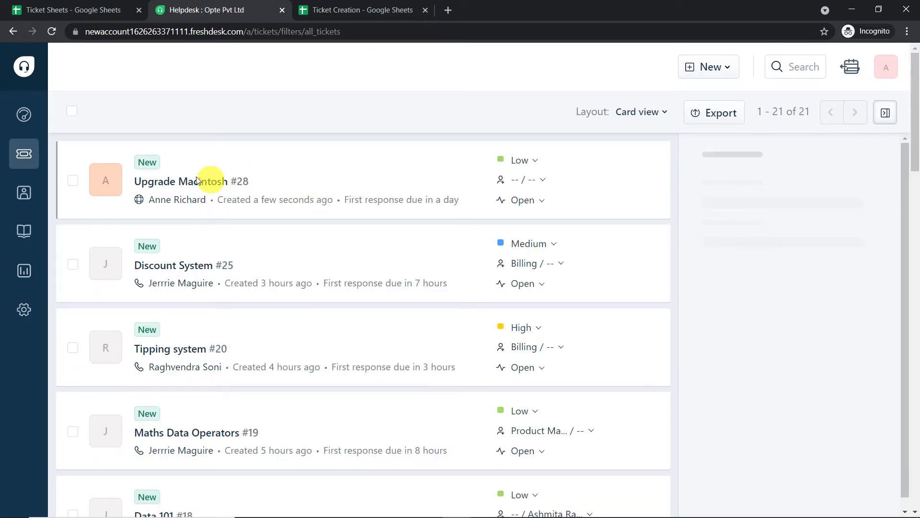
mouse_move(191, 184)
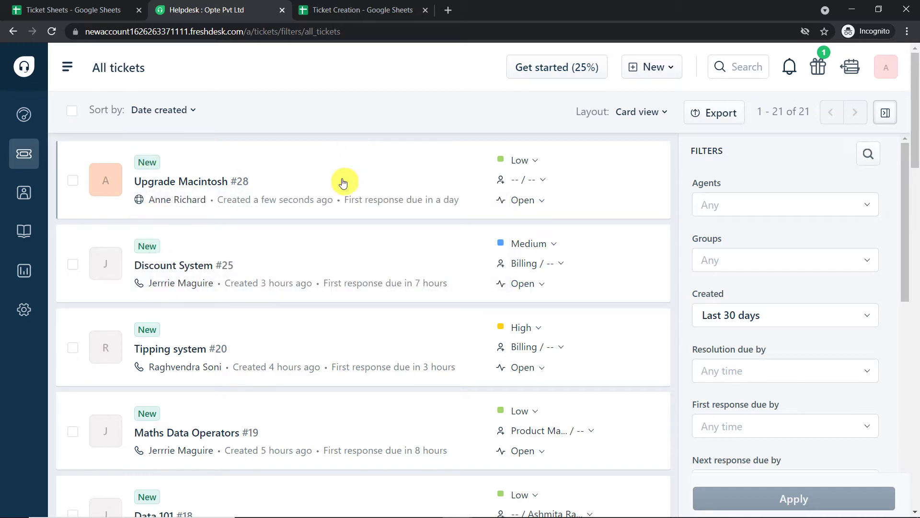
mouse_move(343, 183)
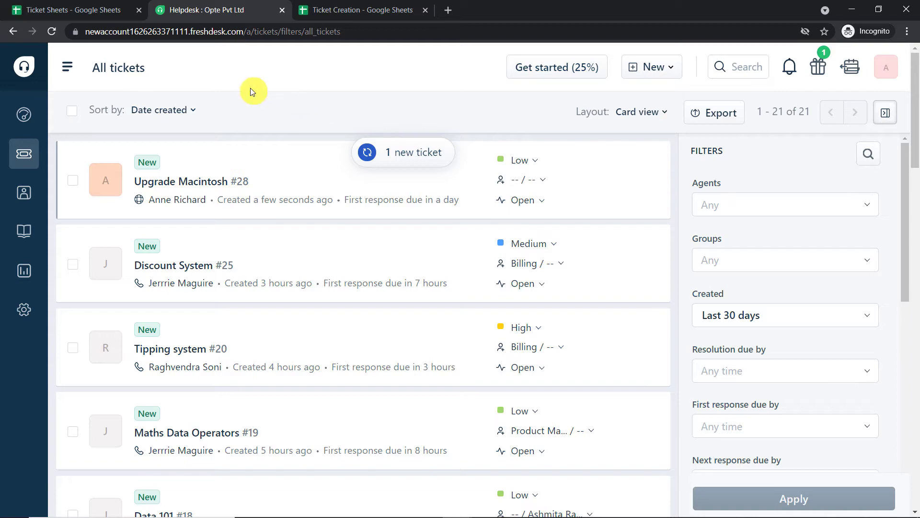
left_click(448, 12)
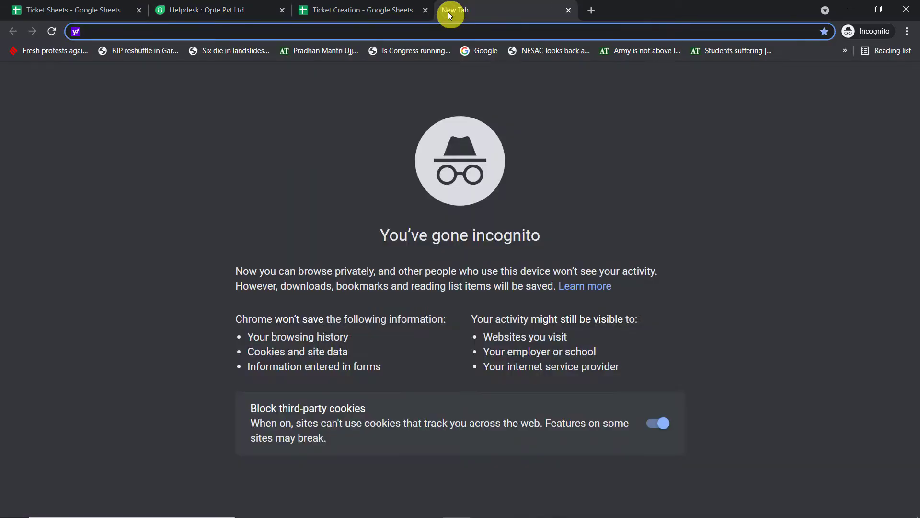
- Go from pabbly.com through Sign In to the Pabbly Connect dashboard via Access Now
type("p")
key("Return")
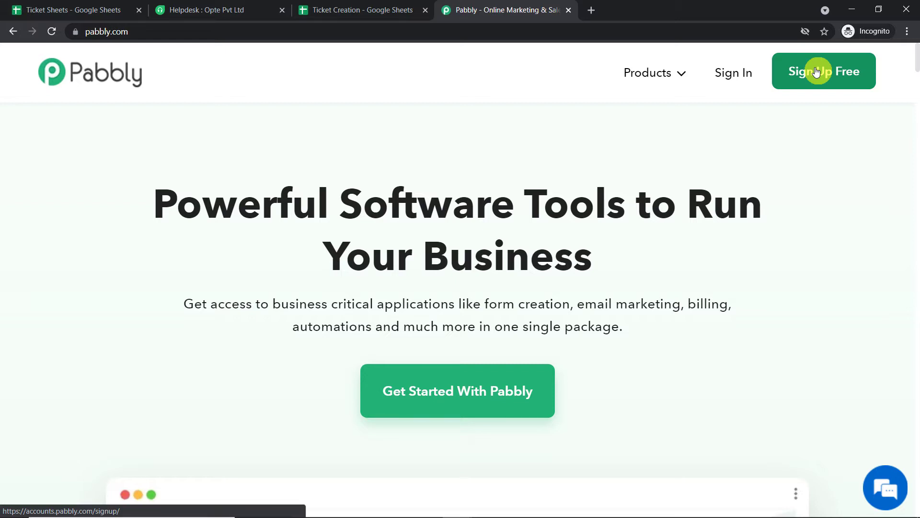
left_click(738, 80)
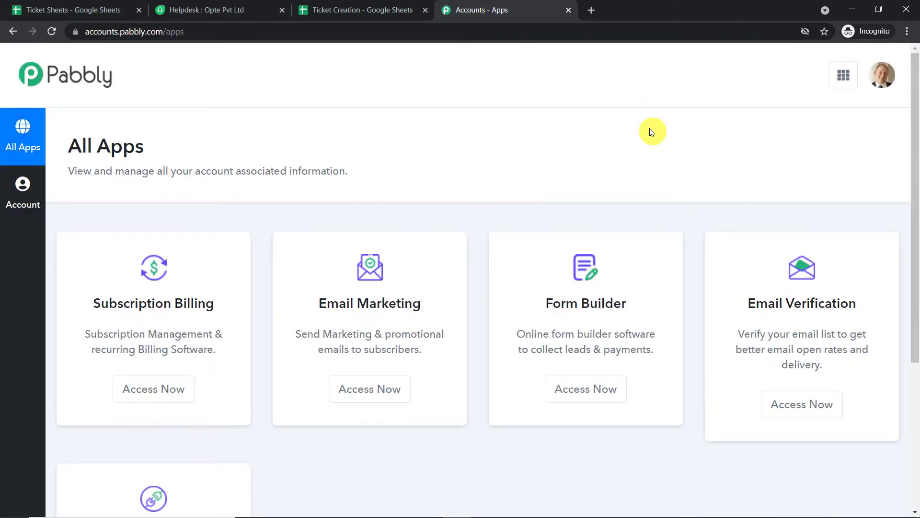
scroll(563, 216, "down", 5)
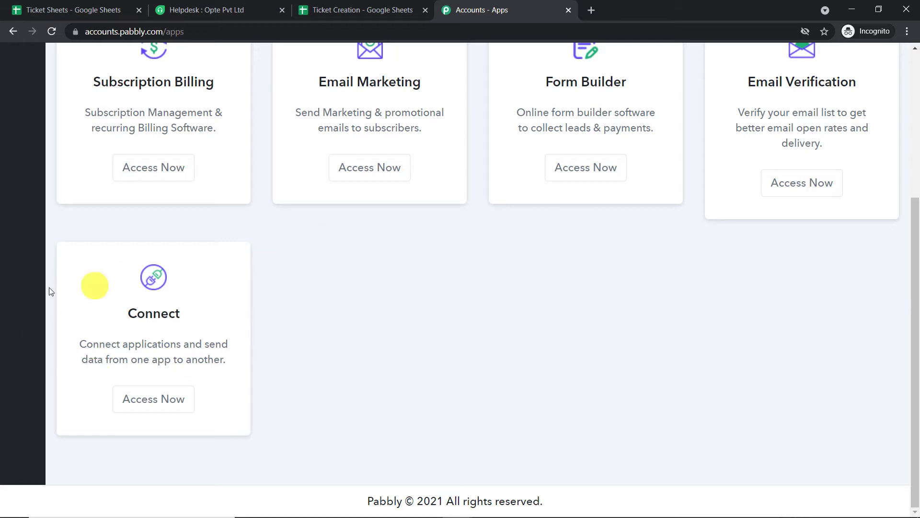
left_click(159, 399)
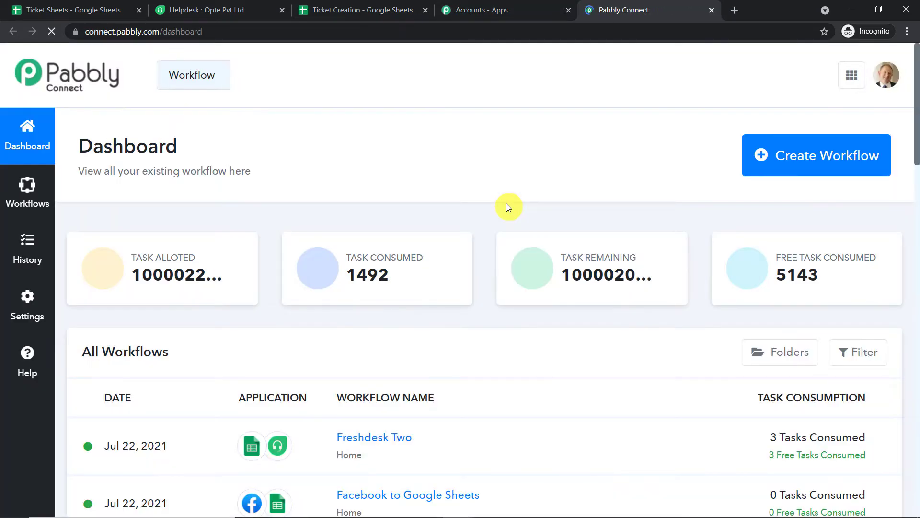
- Start a new workflow, name it 'Google Sheets to Freshdesk', and create it
left_click(842, 166)
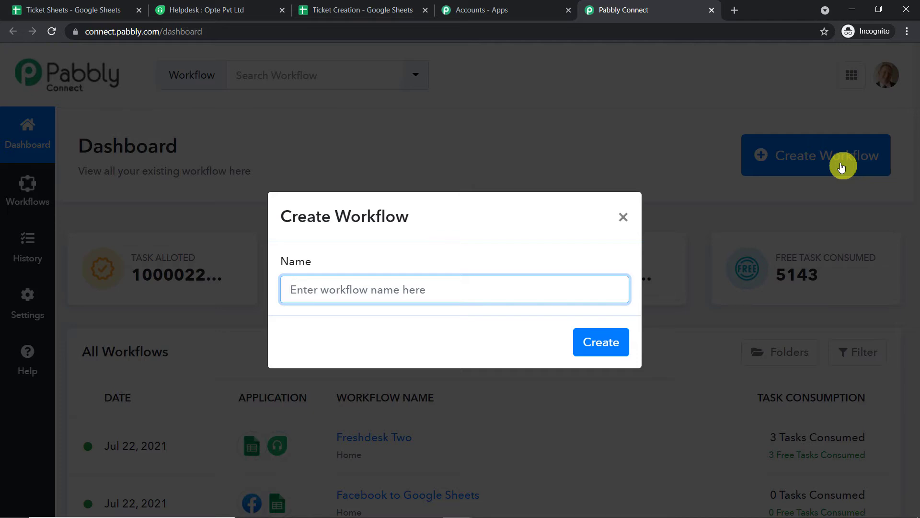
type("Googl")
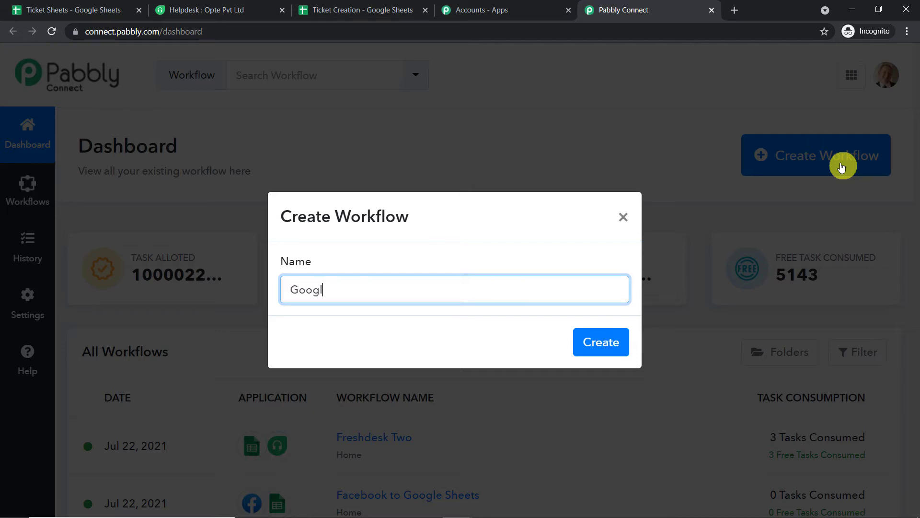
type("e Sheets to Freshdesk")
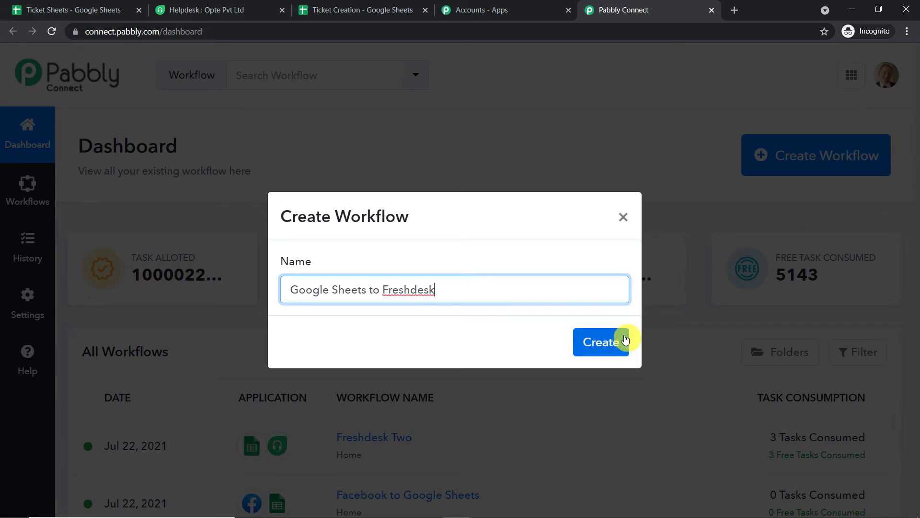
left_click(611, 345)
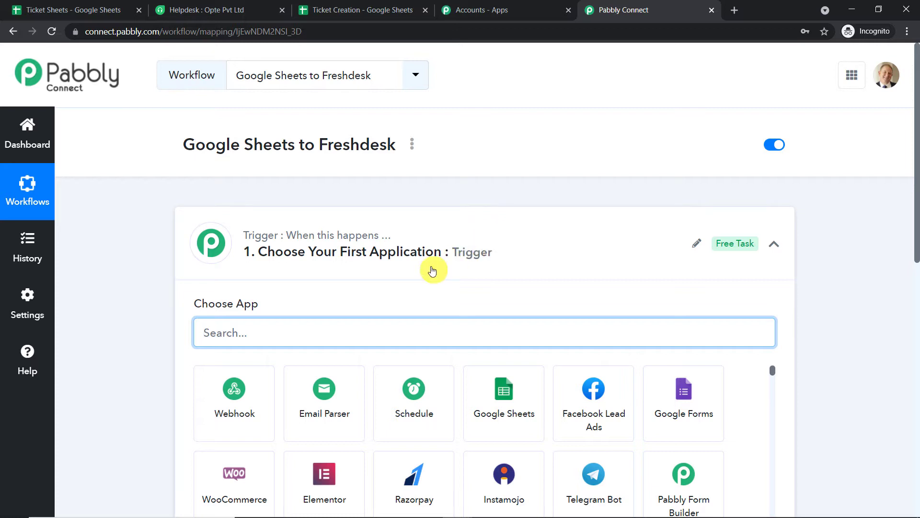
- Set the trigger app to Google Sheets with the New Spreadsheet Row trigger event
scroll(489, 216, "down", 1)
left_click(478, 190)
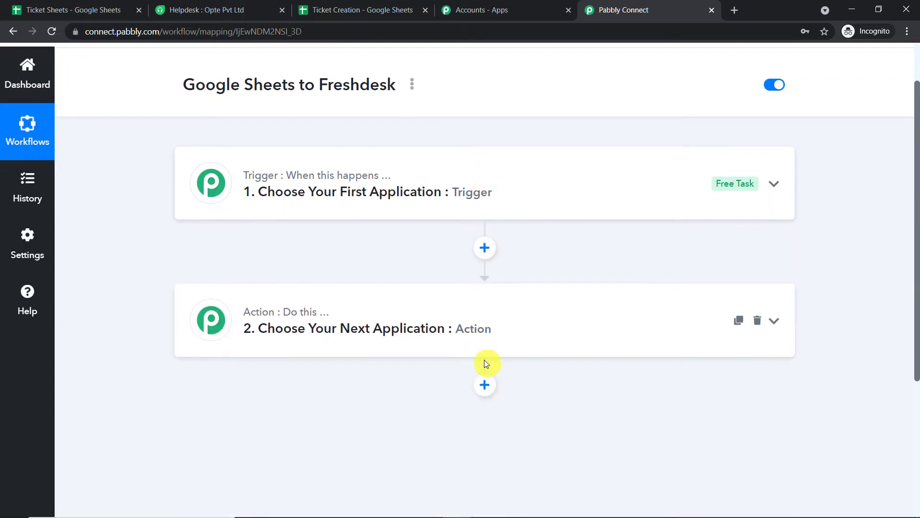
left_click(477, 187)
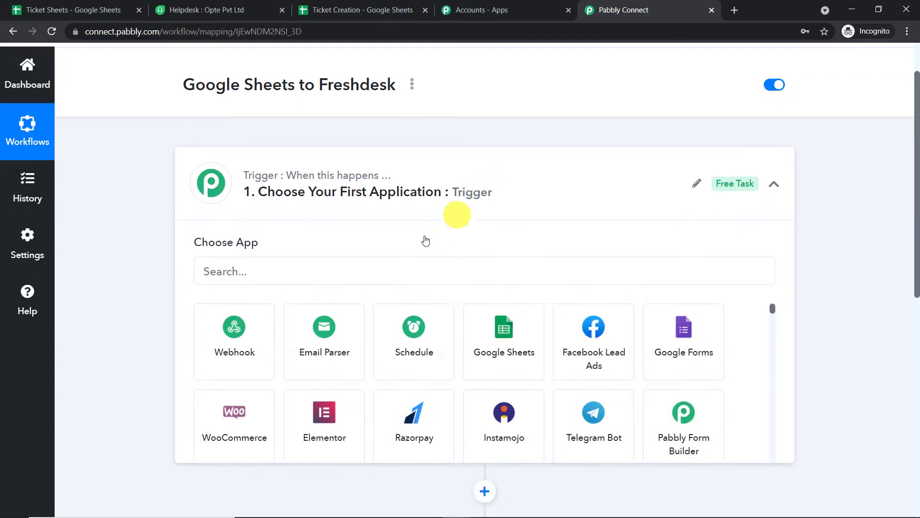
left_click(349, 269)
type("goo")
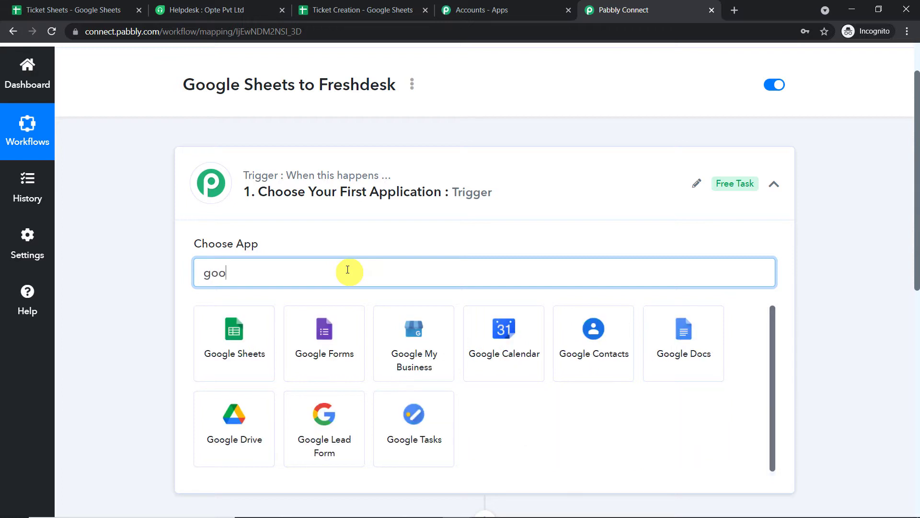
type("gle s")
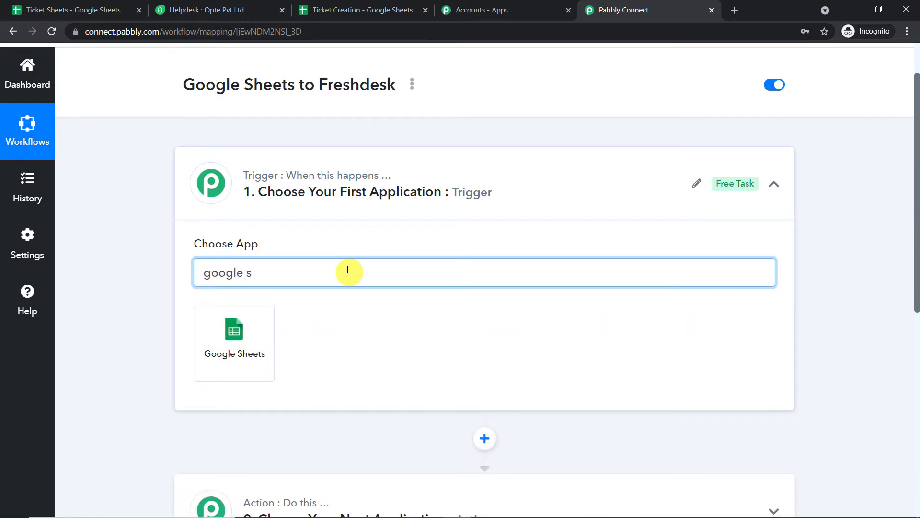
left_click(255, 330)
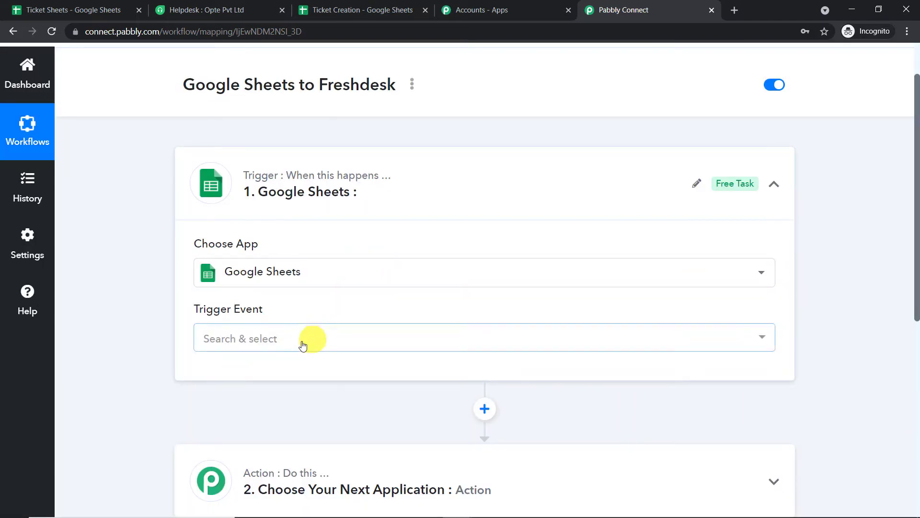
left_click(303, 342)
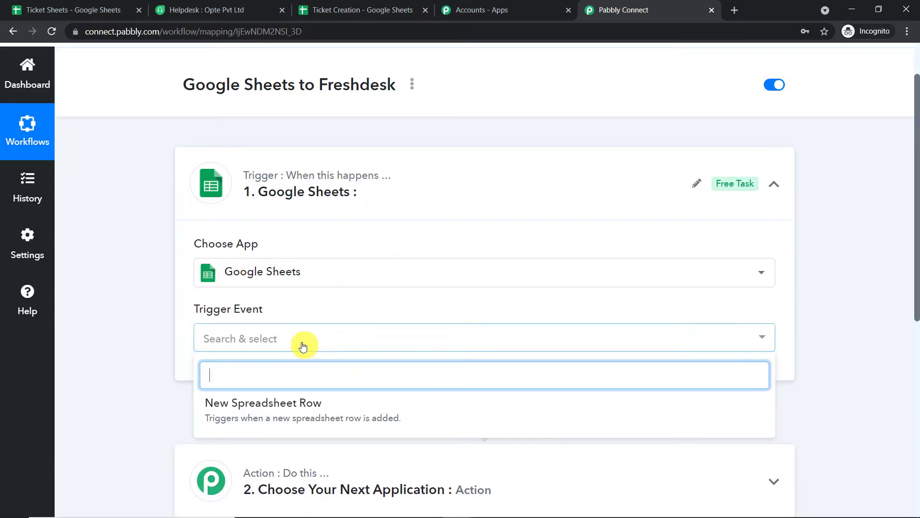
left_click(309, 405)
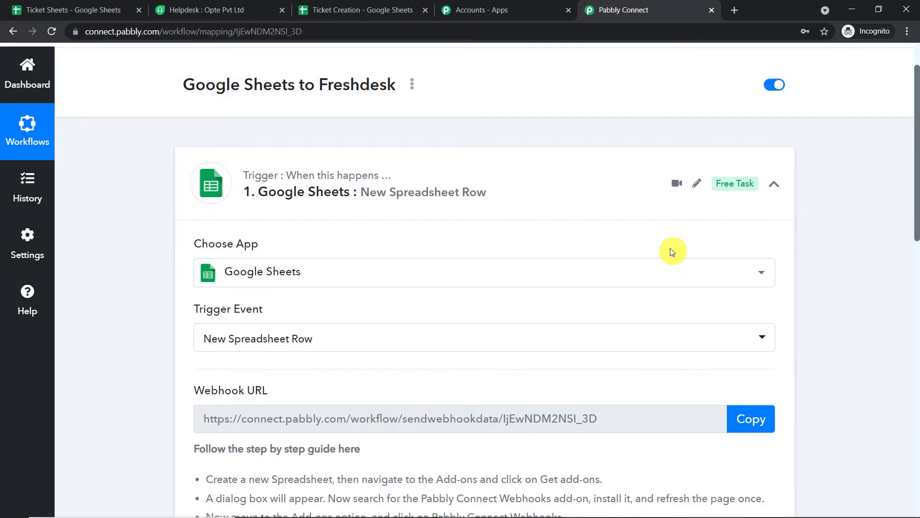
scroll(671, 250, "down", 1)
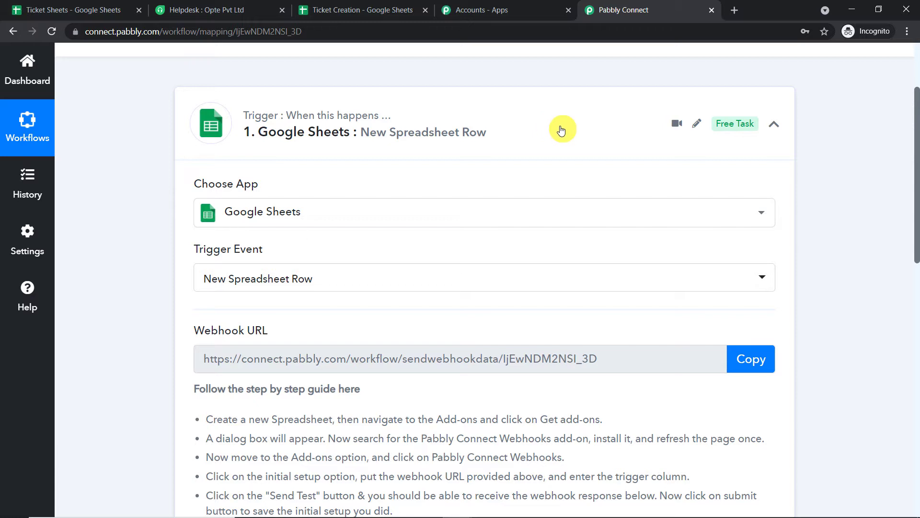
- In Ticket Creation, go over the Subject, Description, Requester, Requester Email headers and open Add-ons
left_click(362, 10)
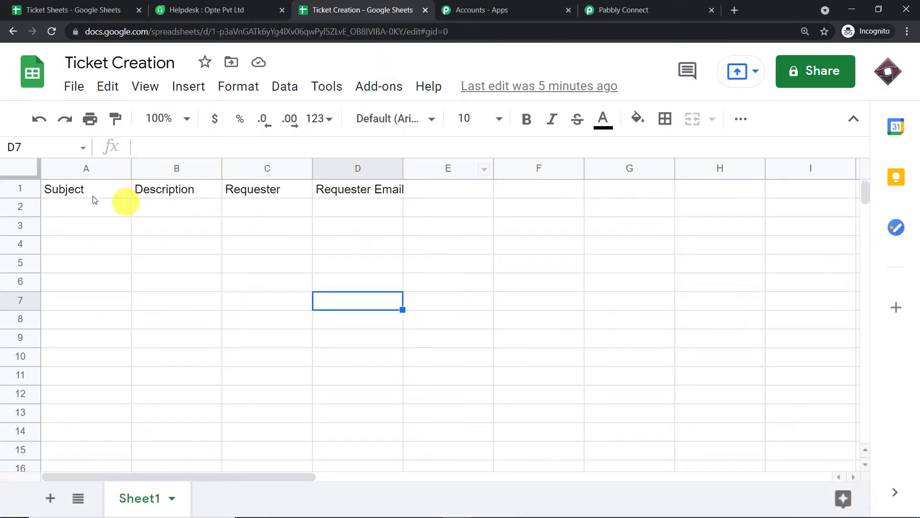
left_click(62, 194)
left_click(157, 192)
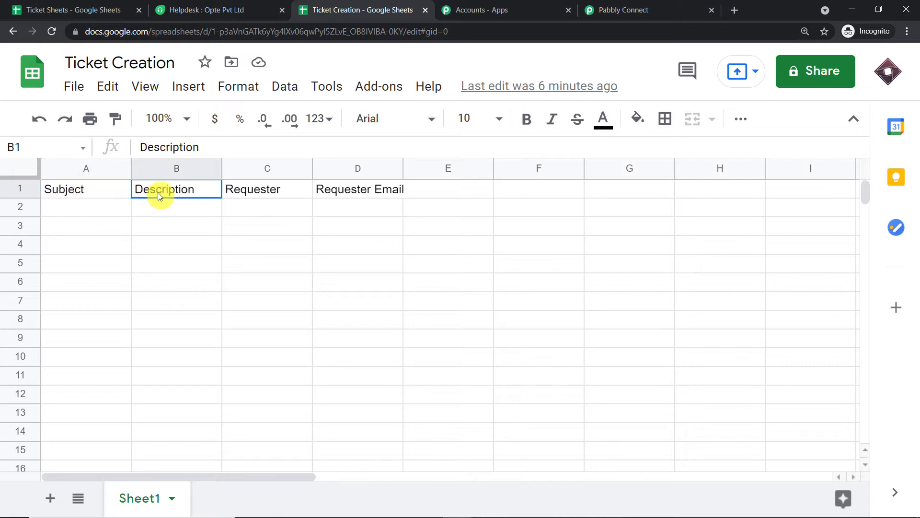
left_click(262, 193)
left_click(390, 190)
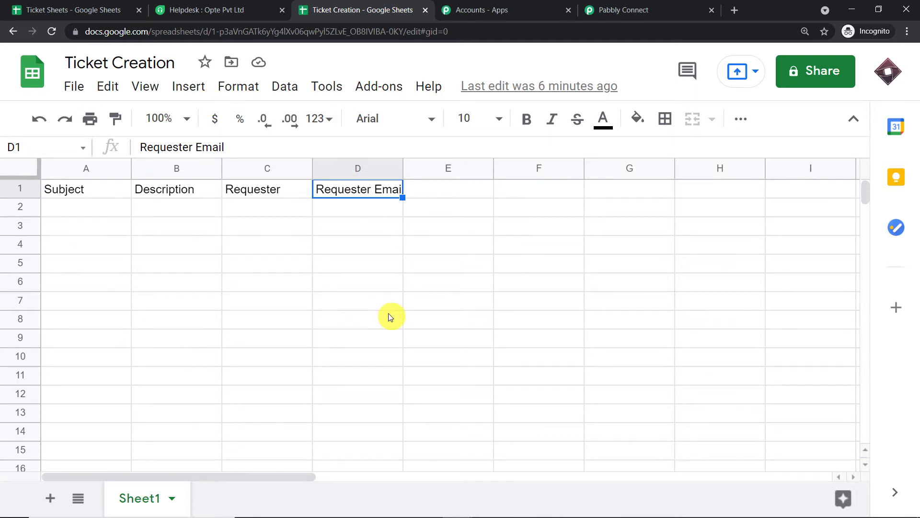
left_click(385, 88)
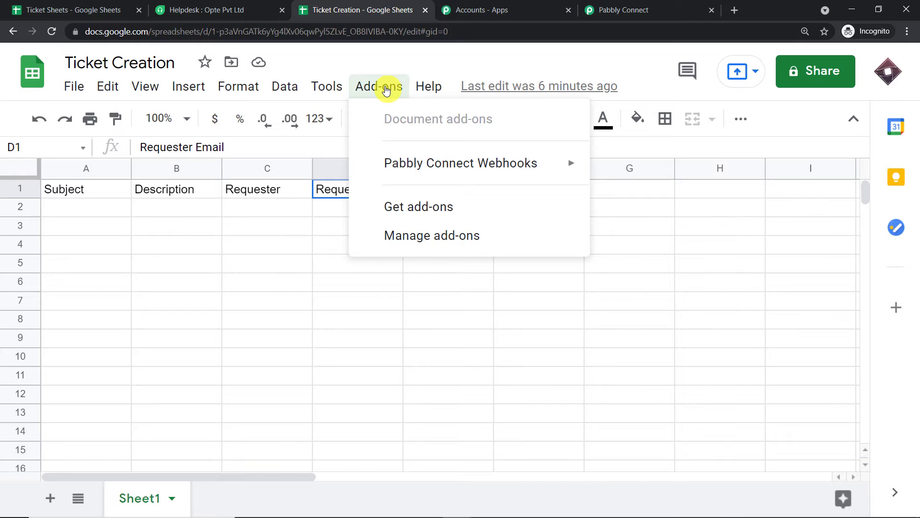
- Search the add-on marketplace for Pabbly Connect Webhooks, confirm it shows Installed, and close it
left_click(422, 205)
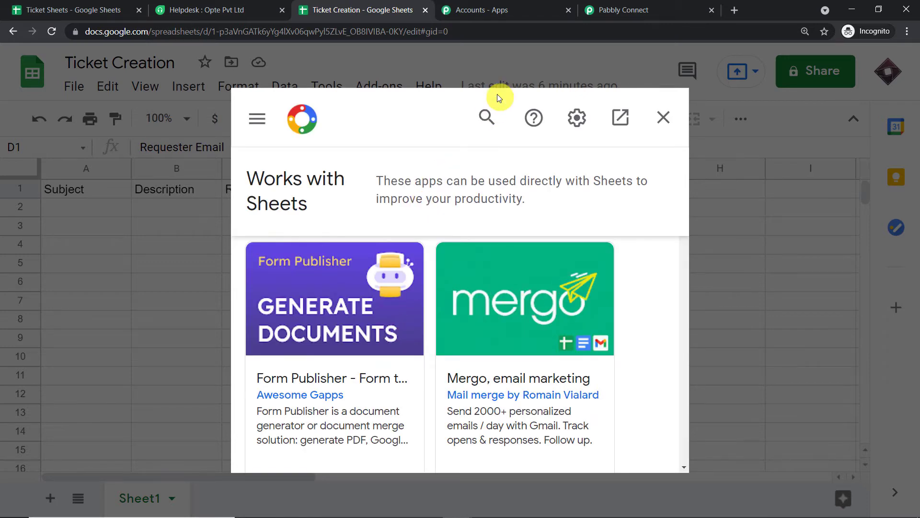
left_click(485, 118)
type("p")
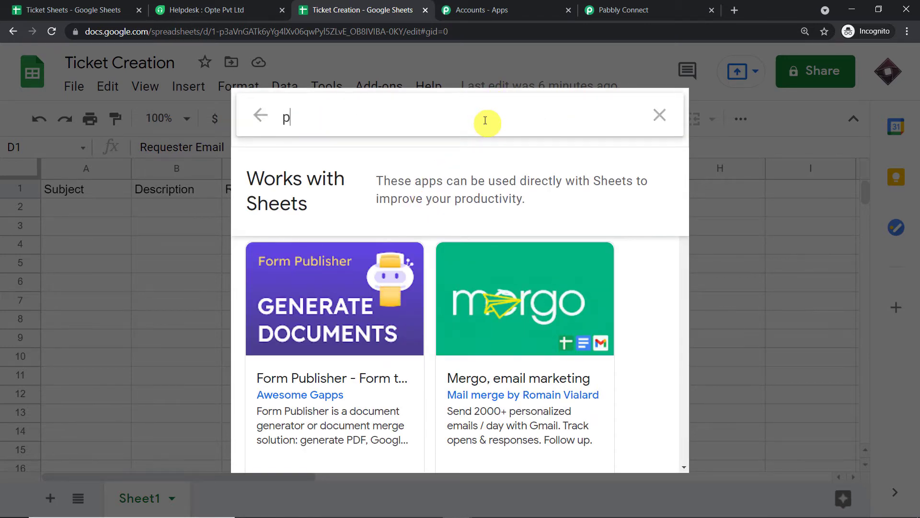
type("abb")
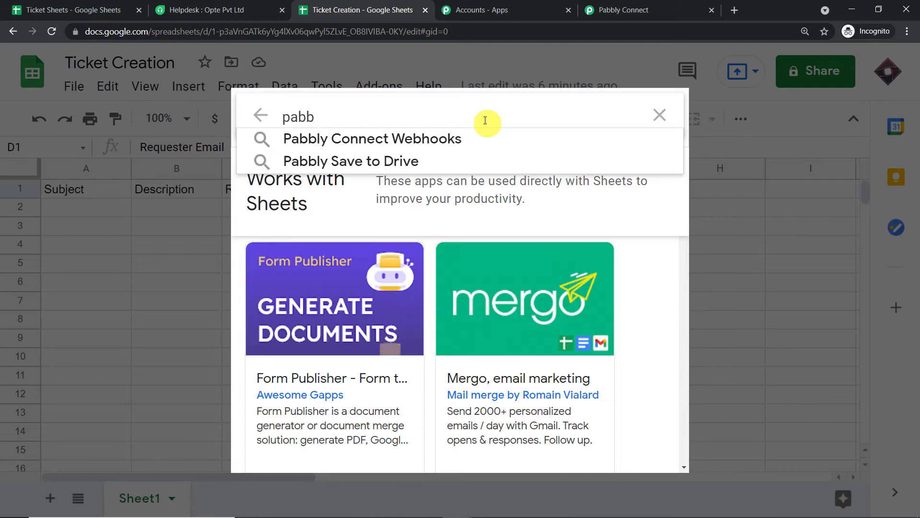
type("l")
left_click(436, 133)
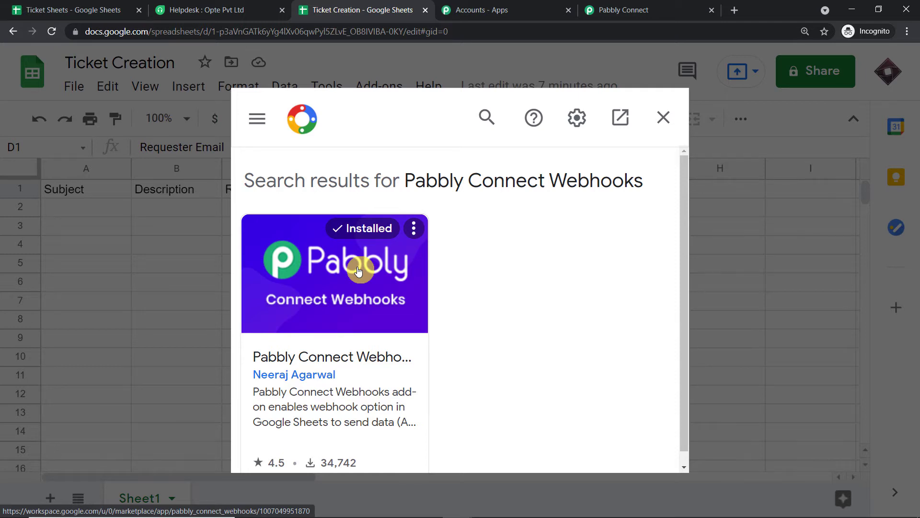
left_click(664, 117)
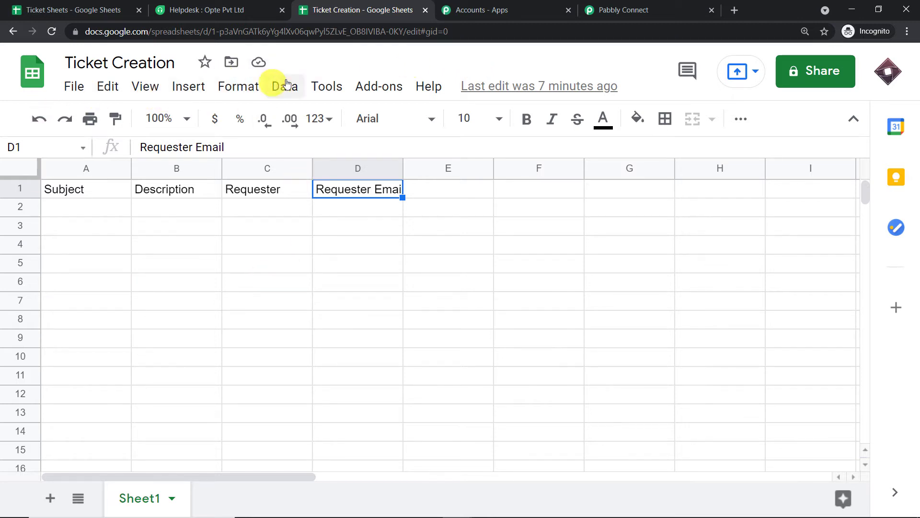
- Open the Pabbly Connect Webhooks Initial Setup from Add-ons, then close it for now
left_click(369, 85)
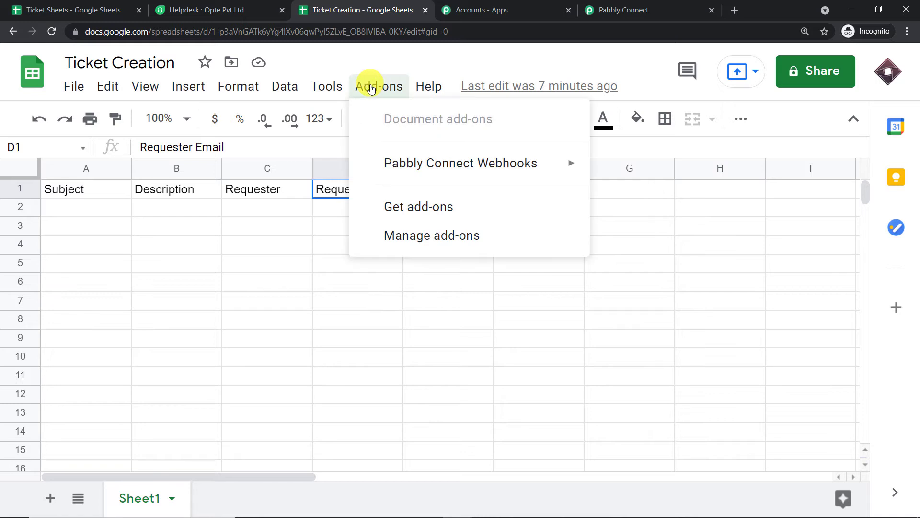
mouse_move(405, 161)
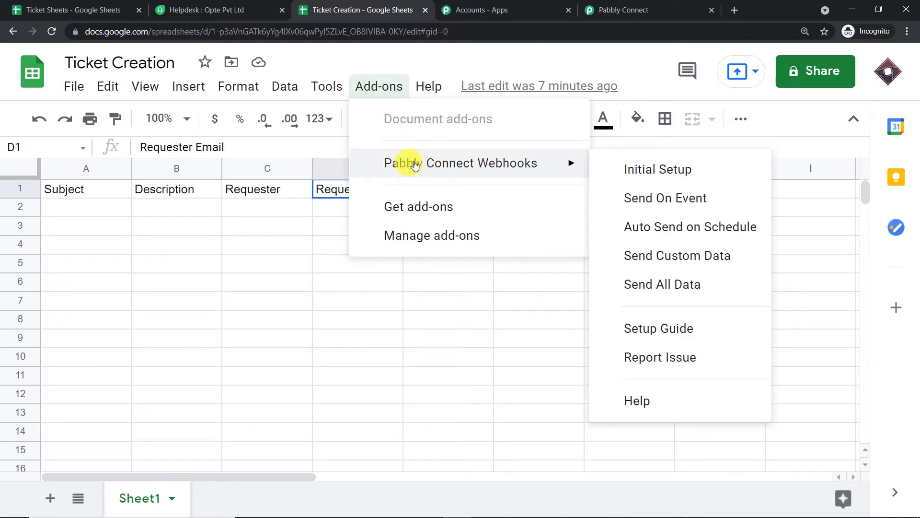
left_click(644, 170)
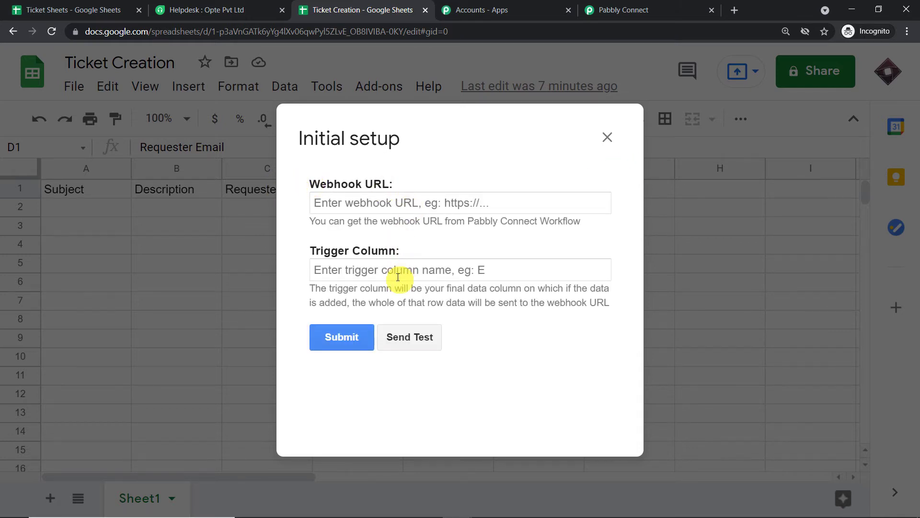
left_click(607, 138)
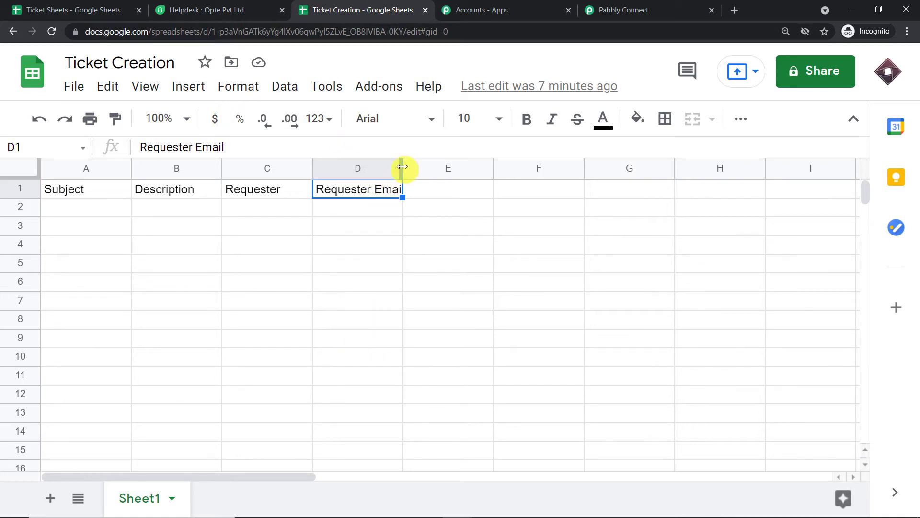
- Widen column D to fit Requester Email and widen column B
left_click_drag(403, 166, 503, 167)
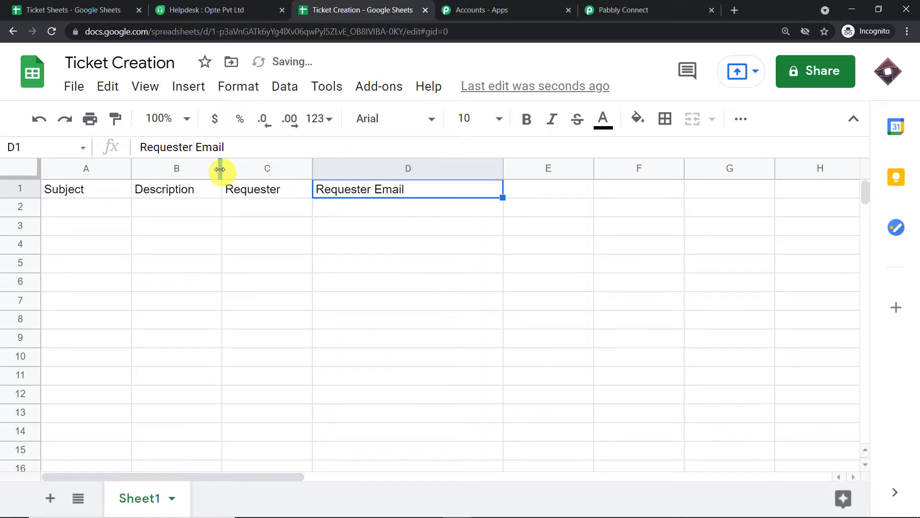
left_click_drag(220, 169, 257, 168)
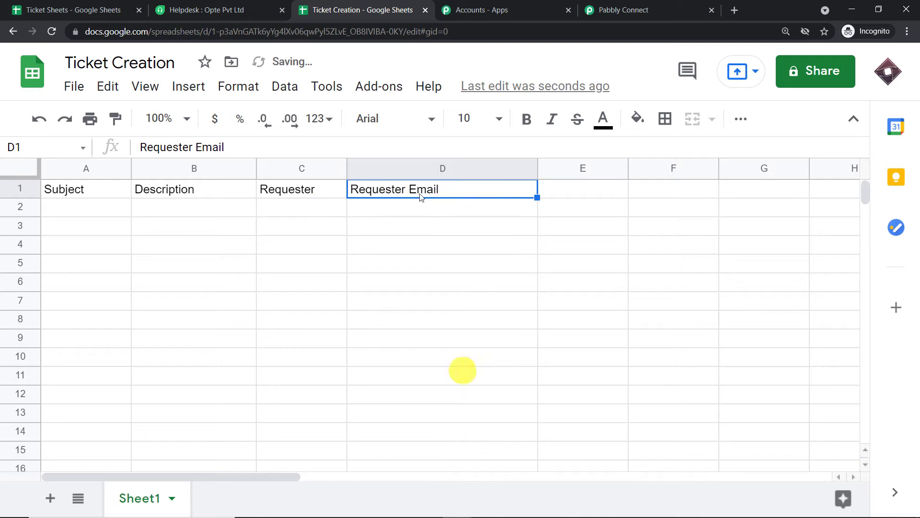
left_click(384, 87)
- Open the Pabbly webhook Initial Setup and set the Trigger Column to D
mouse_move(420, 171)
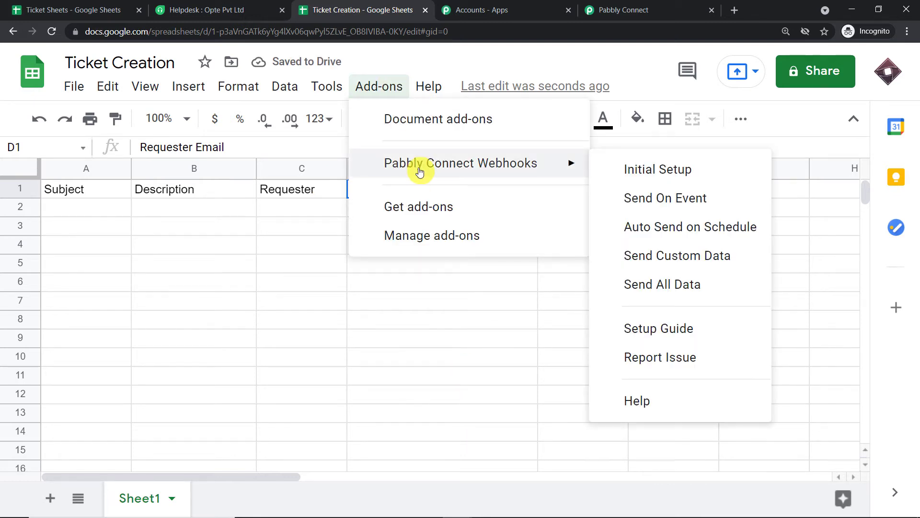
left_click(664, 168)
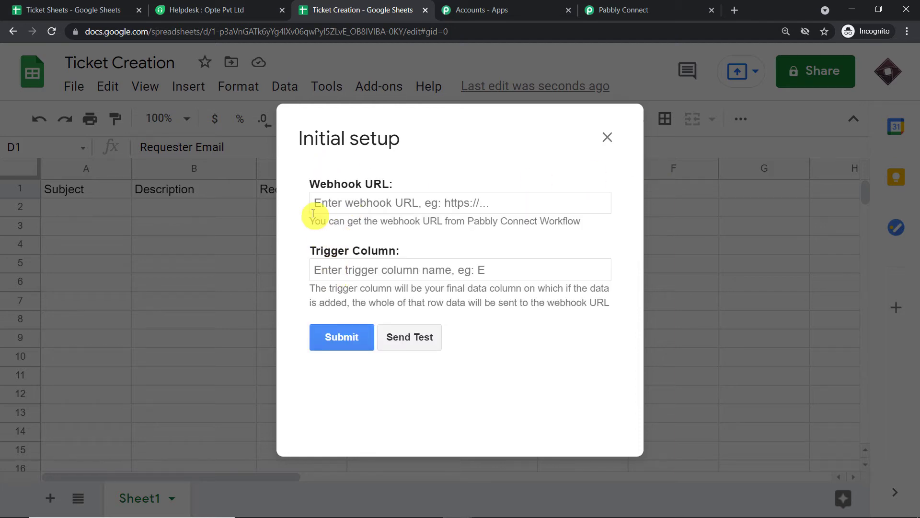
left_click(361, 271)
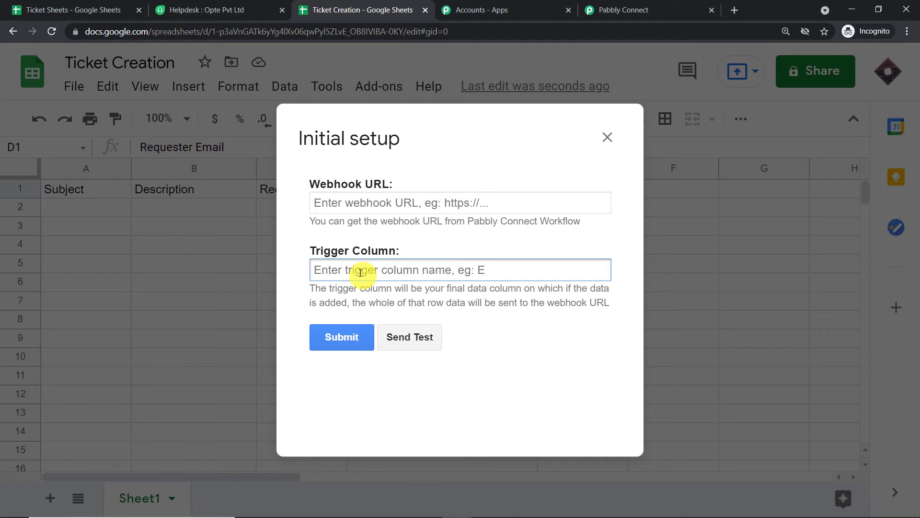
type("D")
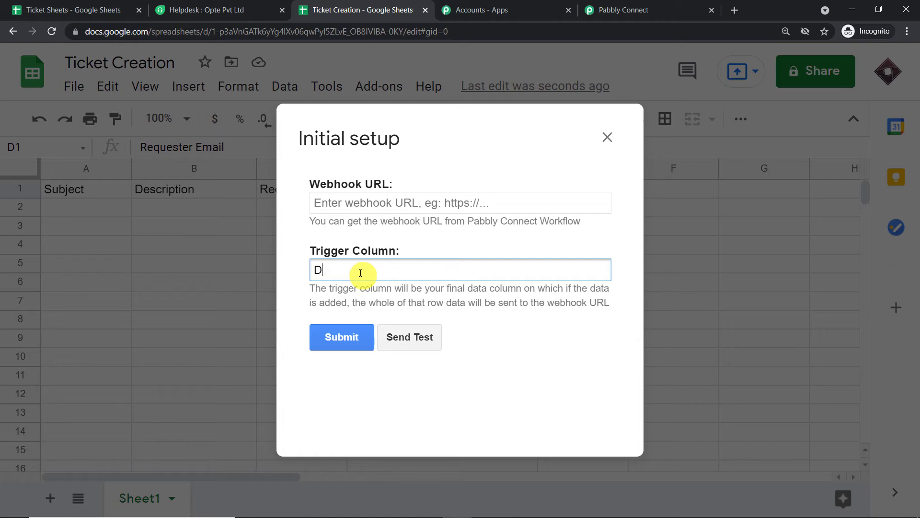
- Copy the workflow's webhook URL from Pabbly Connect and paste it into the Webhook URL field
left_click(405, 201)
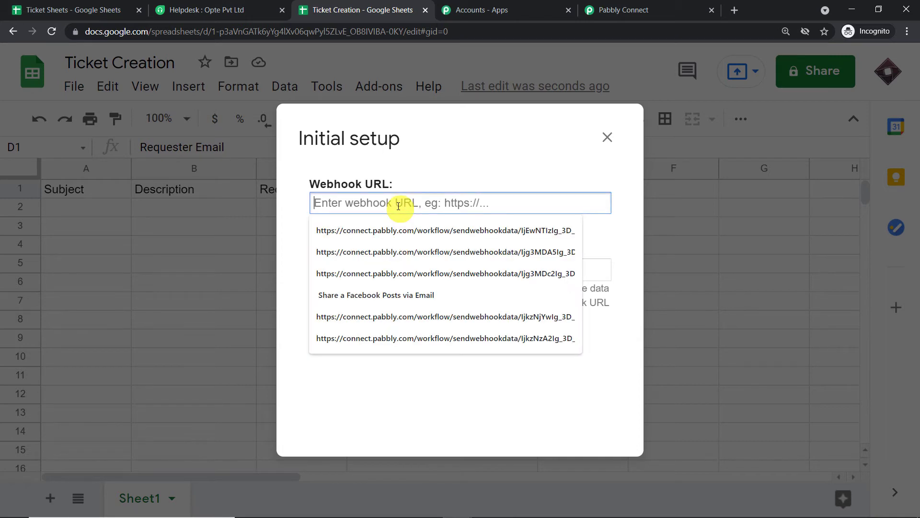
left_click(424, 170)
left_click(623, 9)
left_click(755, 359)
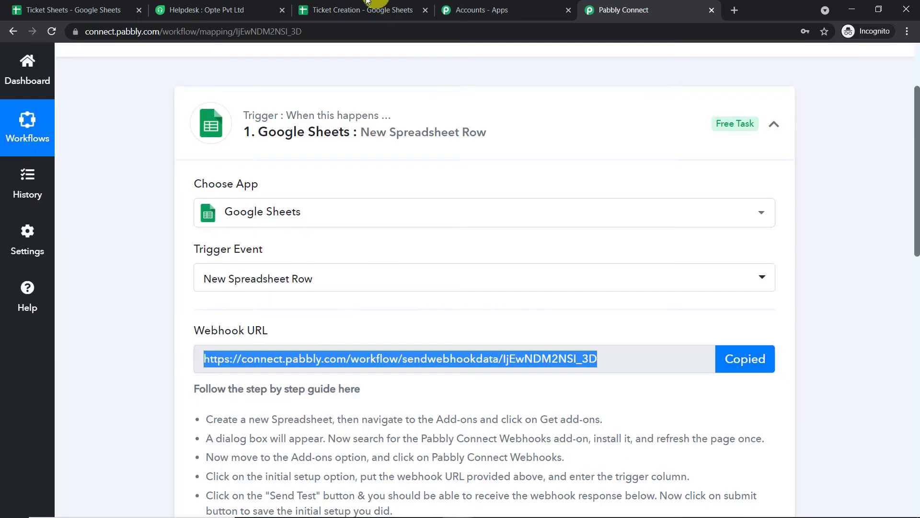
left_click(363, 10)
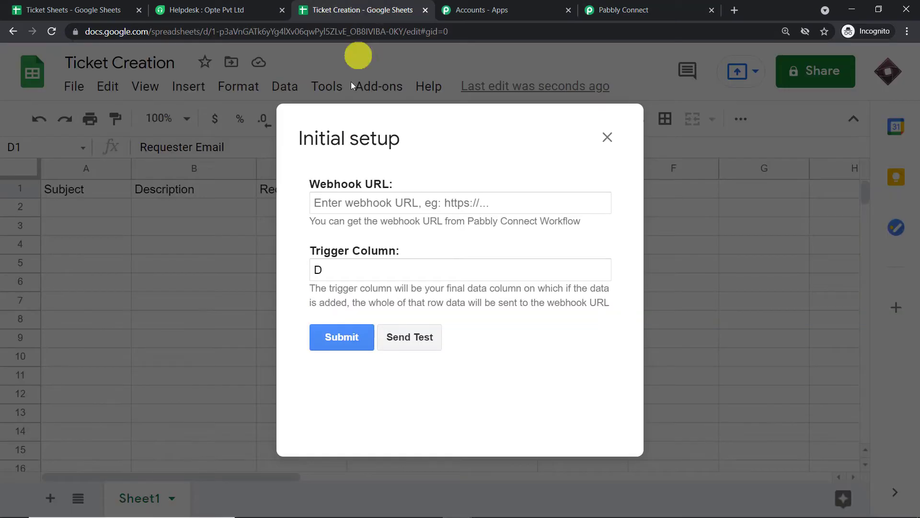
left_click(357, 201)
right_click(357, 201)
left_click(383, 294)
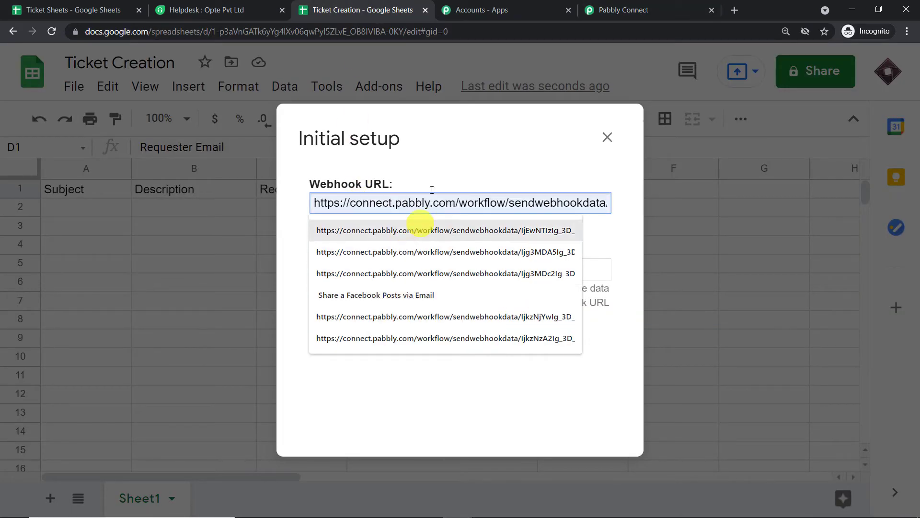
left_click(442, 168)
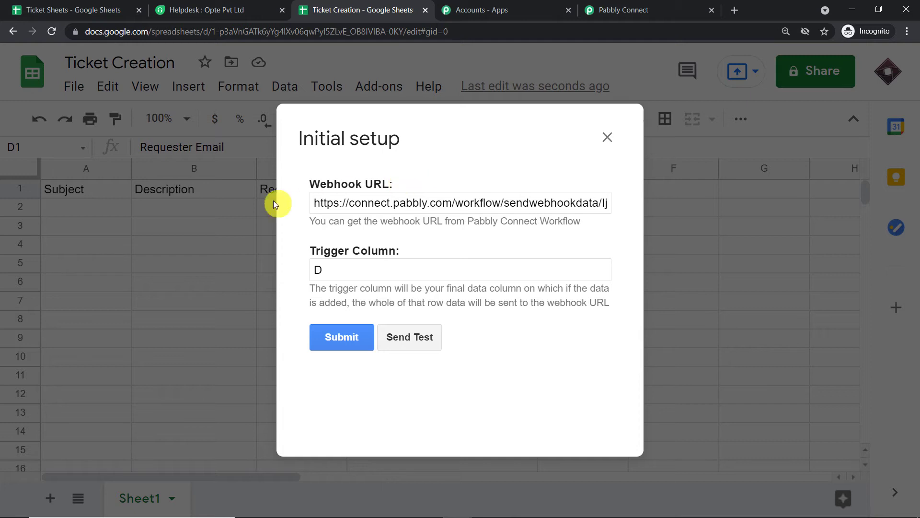
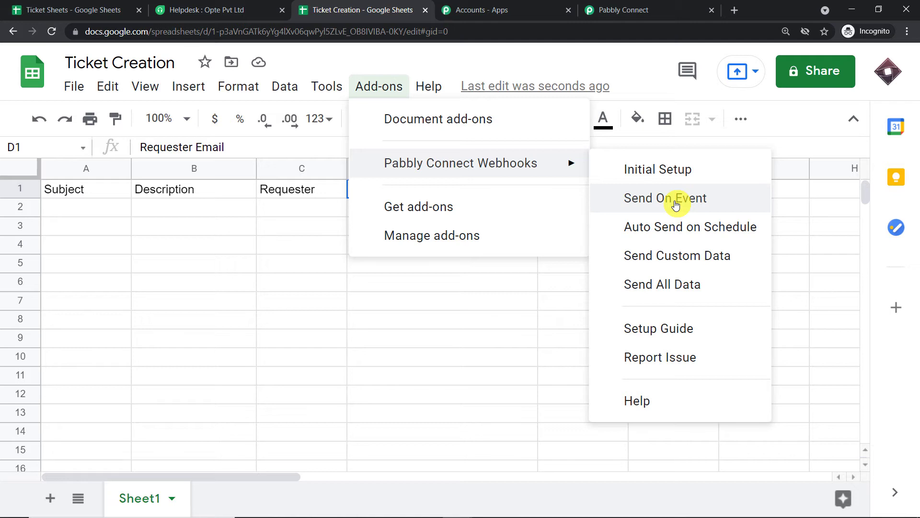
- Turn on Send On Event for the sheet, then return to the Ticket Creation spreadsheet
left_click(676, 204)
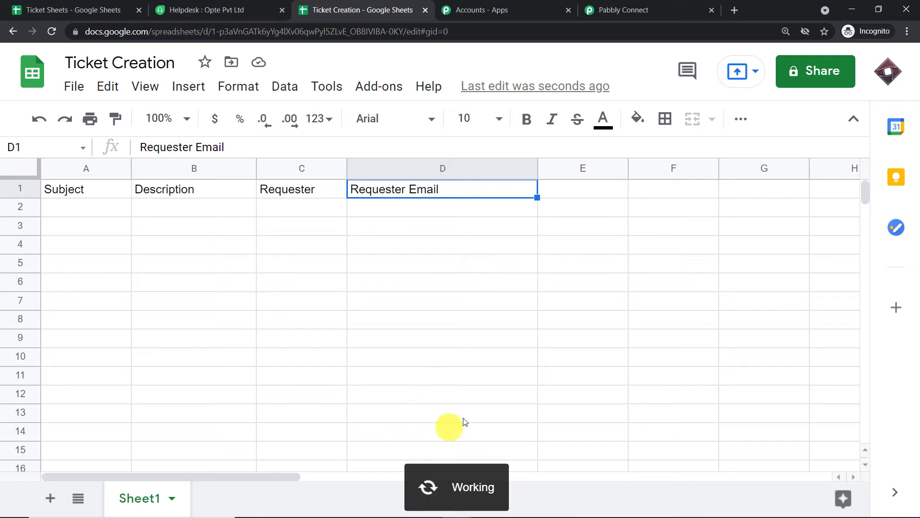
left_click(620, 5)
scroll(417, 167, "down", 5)
scroll(420, 173, "down", 2)
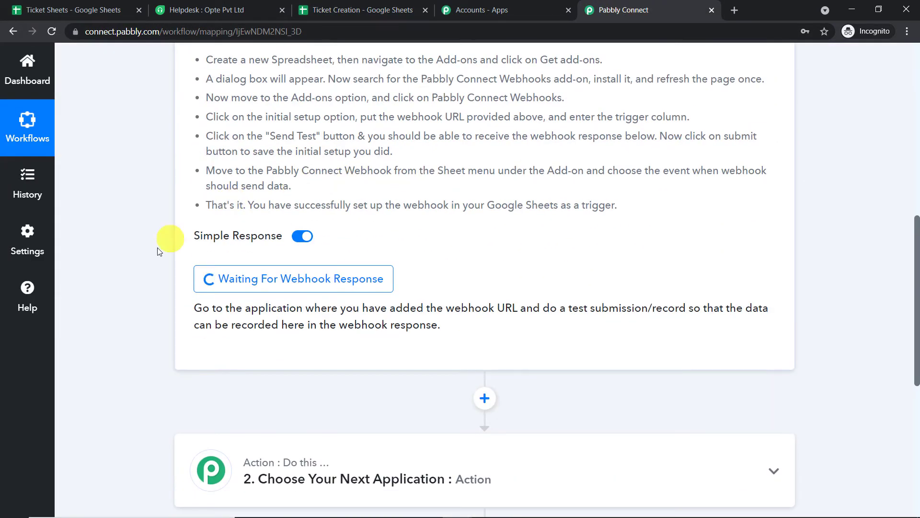
left_click(348, 7)
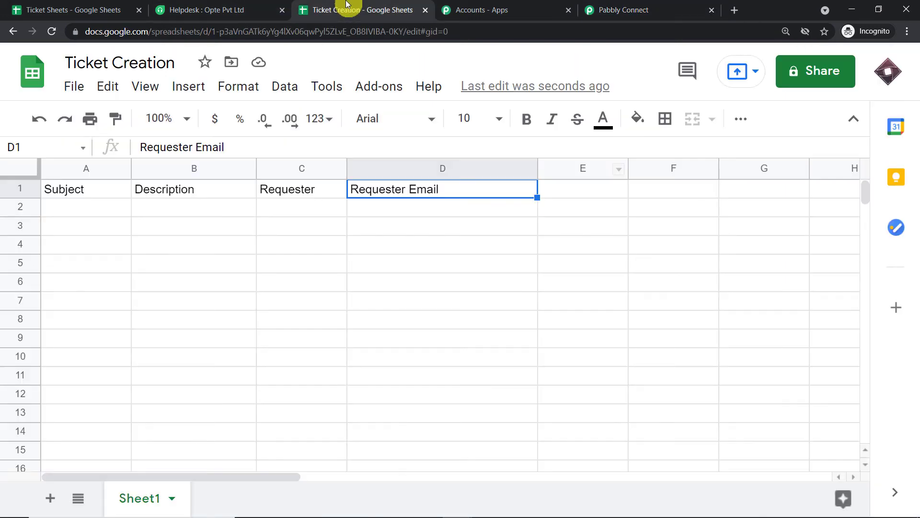
- Fill row 2 with Upgrade Windows, Windows 11 is here, the requester's name and e-mail
left_click(71, 203)
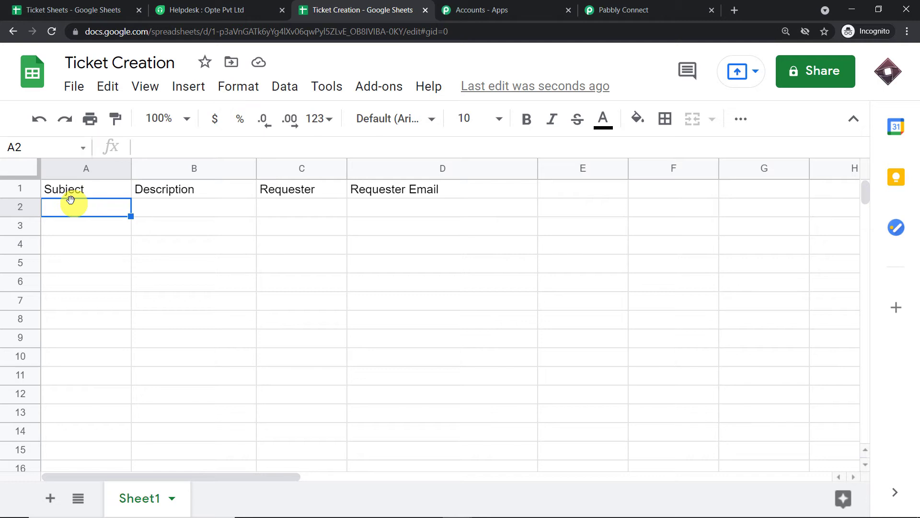
type("Upgrade Wi")
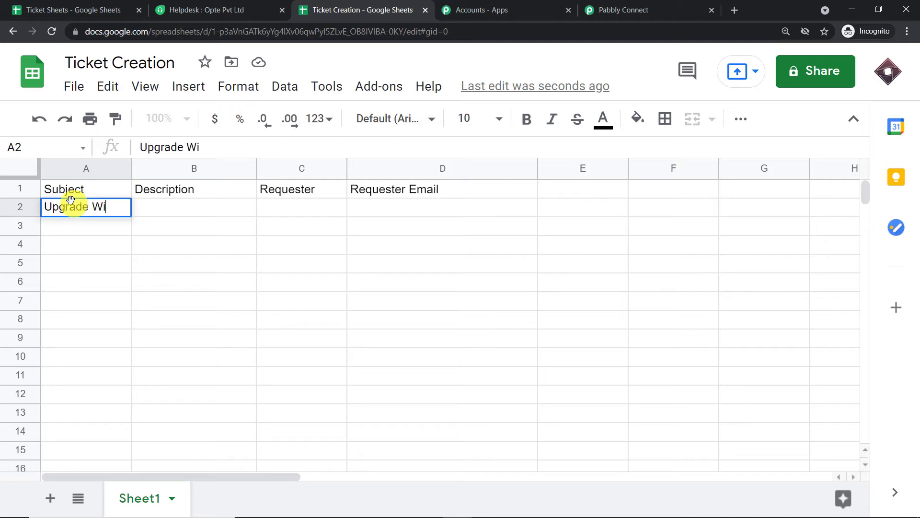
type("ndows")
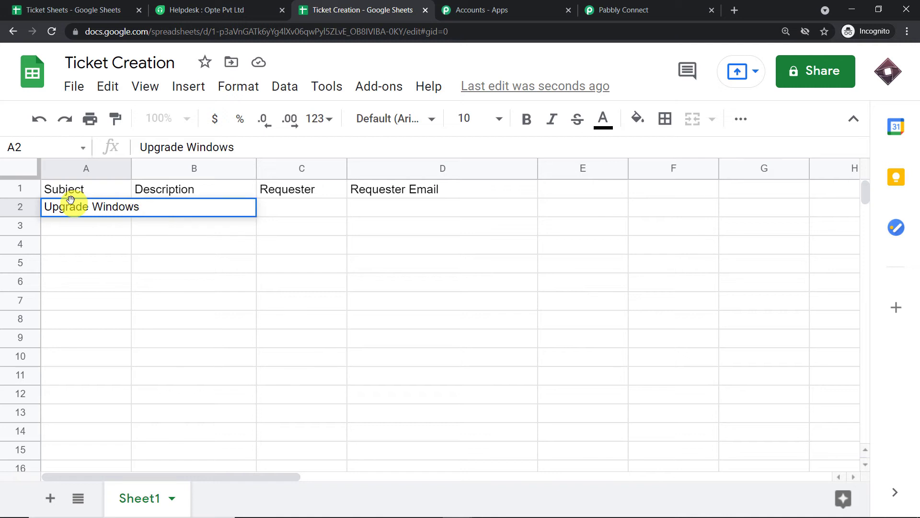
left_click(97, 244)
left_click(185, 211)
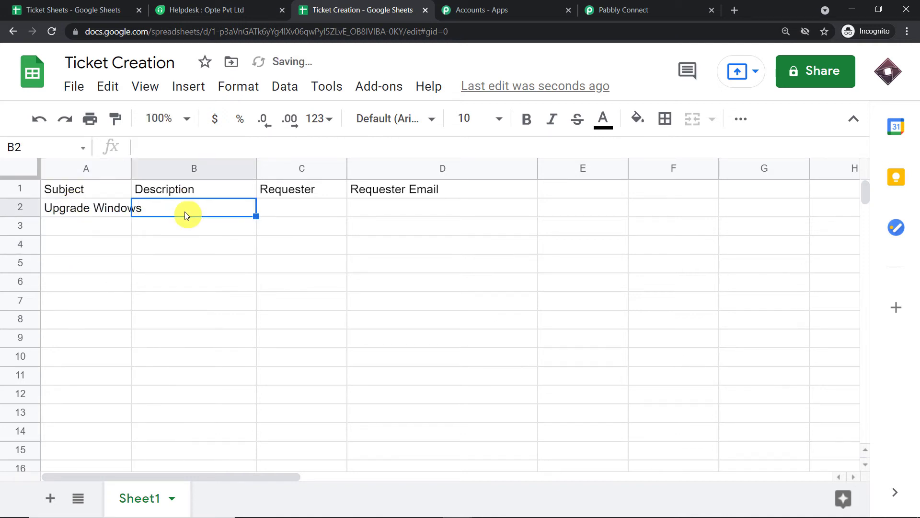
type("W")
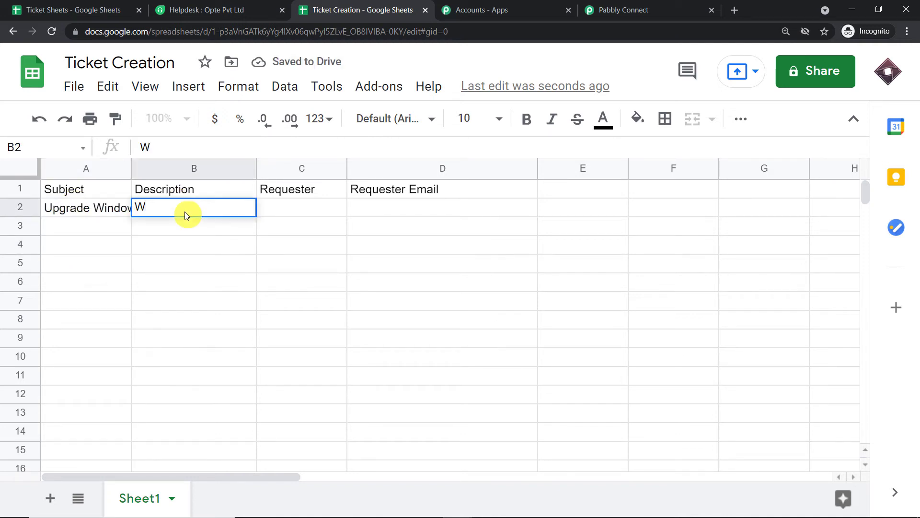
type("indows ")
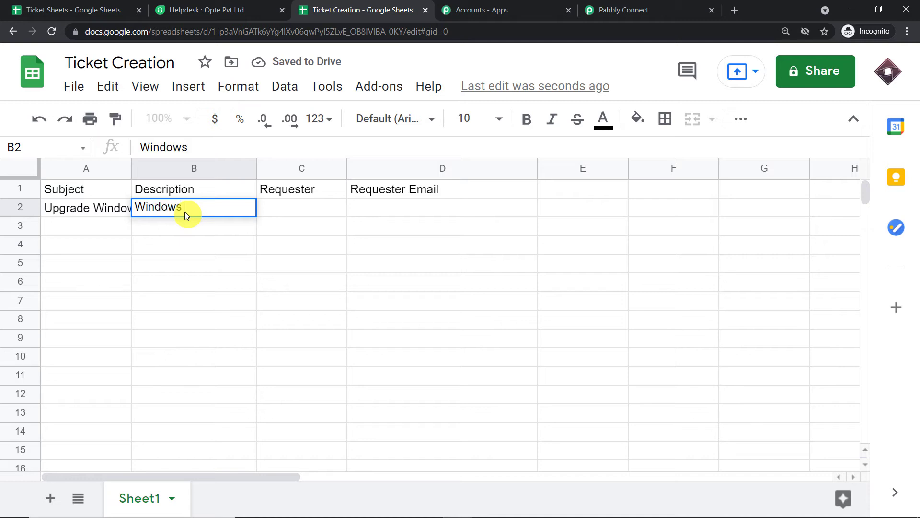
type("11 is here")
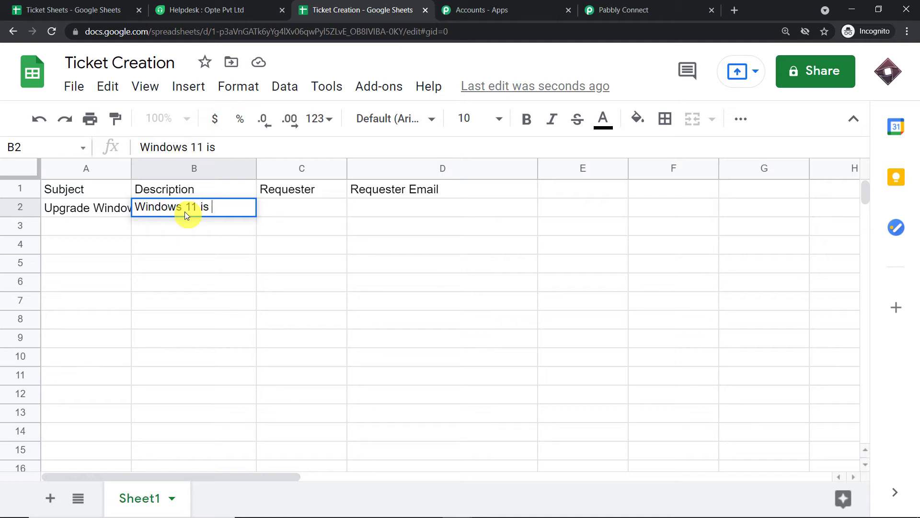
left_click(281, 209)
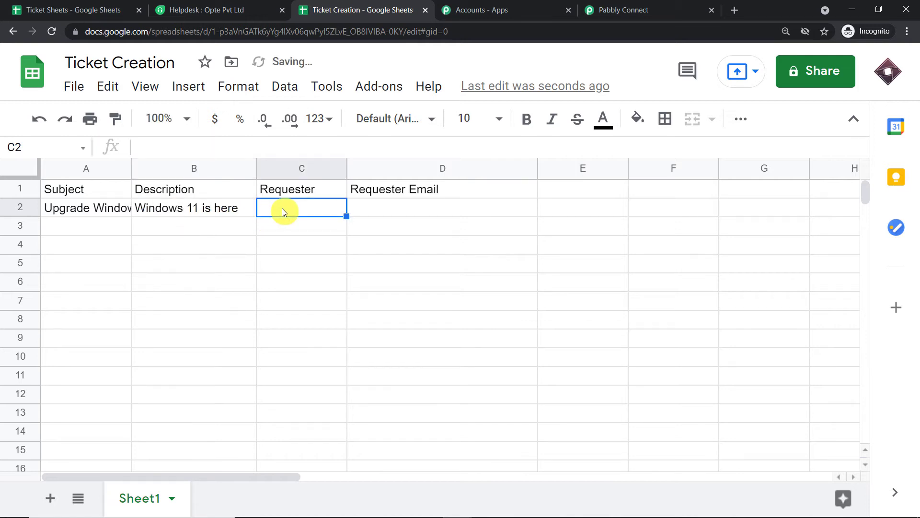
type("Donald")
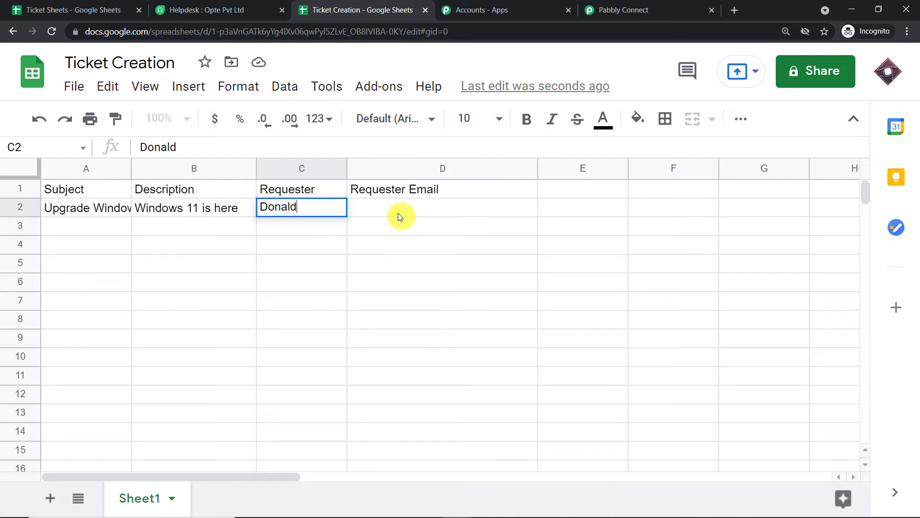
left_click(399, 214)
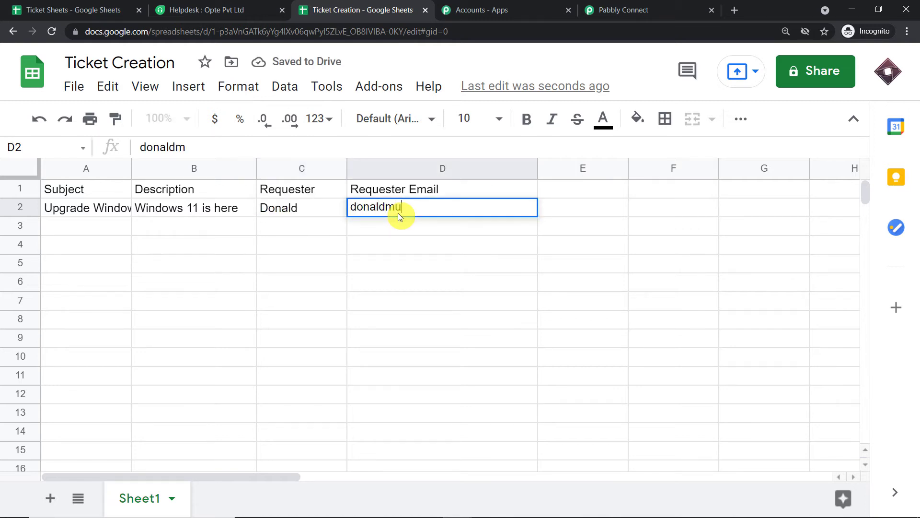
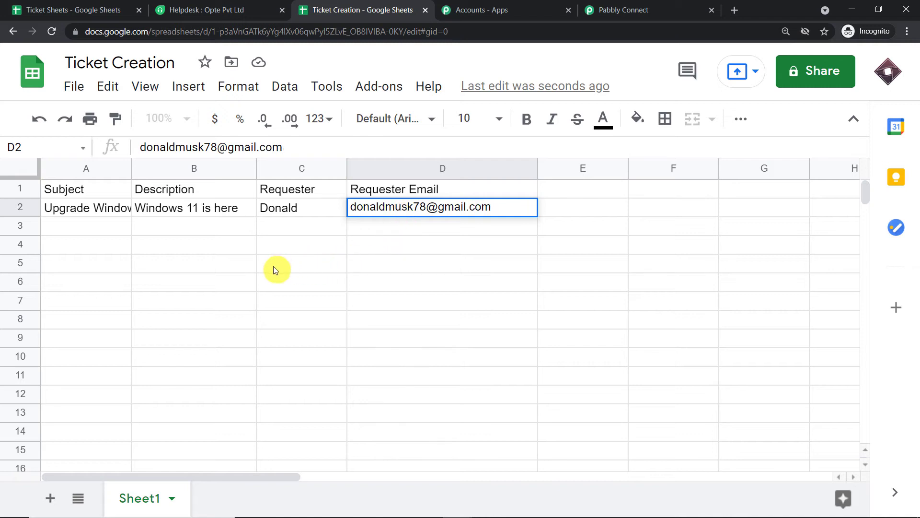
left_click(263, 265)
left_click(84, 211)
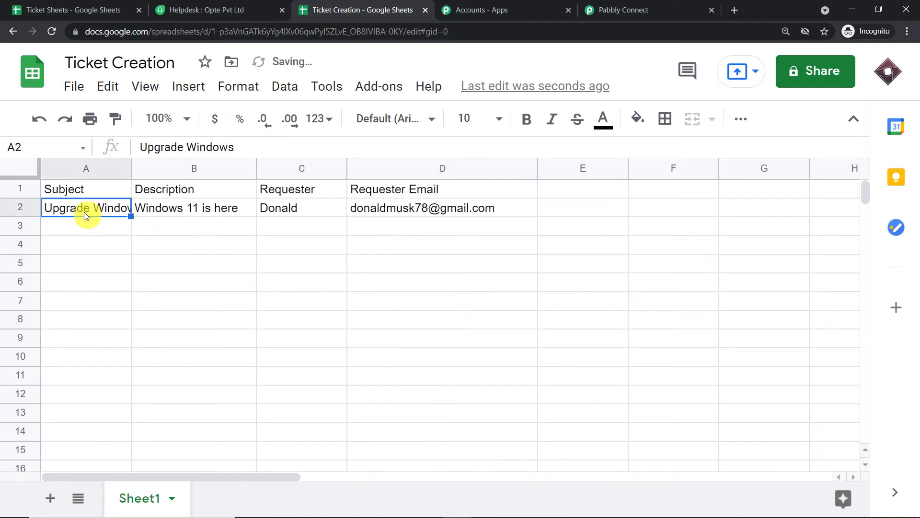
- Compare sheet row 2 with the webhook's captured Subject Upgrade Windows and Description Windows 11 is here
left_click(171, 208)
left_click(277, 210)
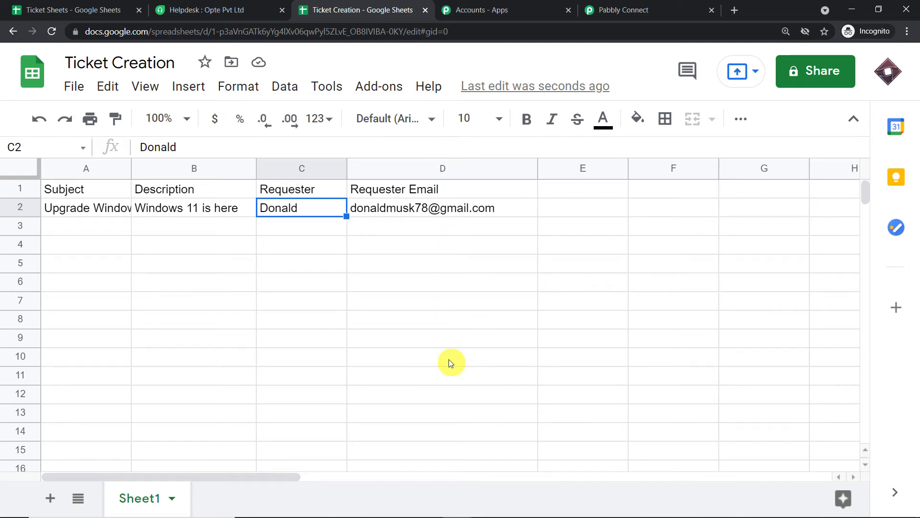
left_click(625, 5)
scroll(692, 228, "down", 5)
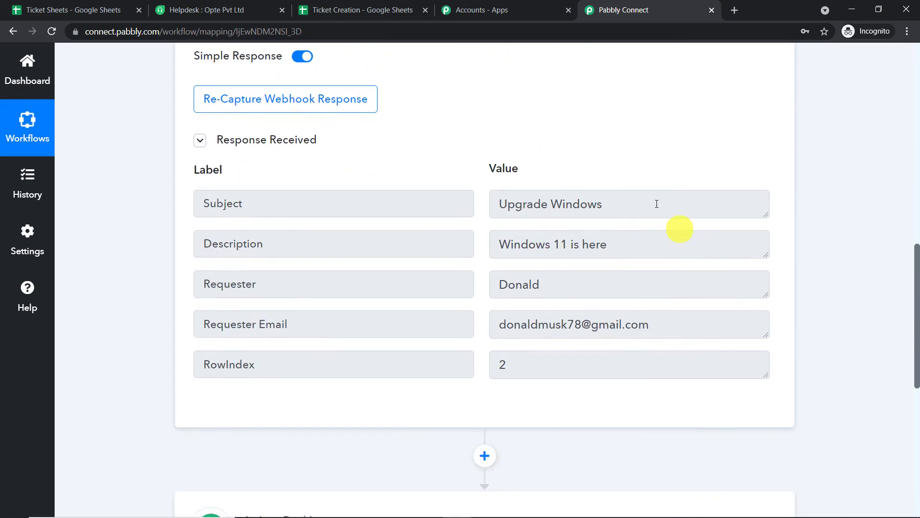
left_click(243, 204)
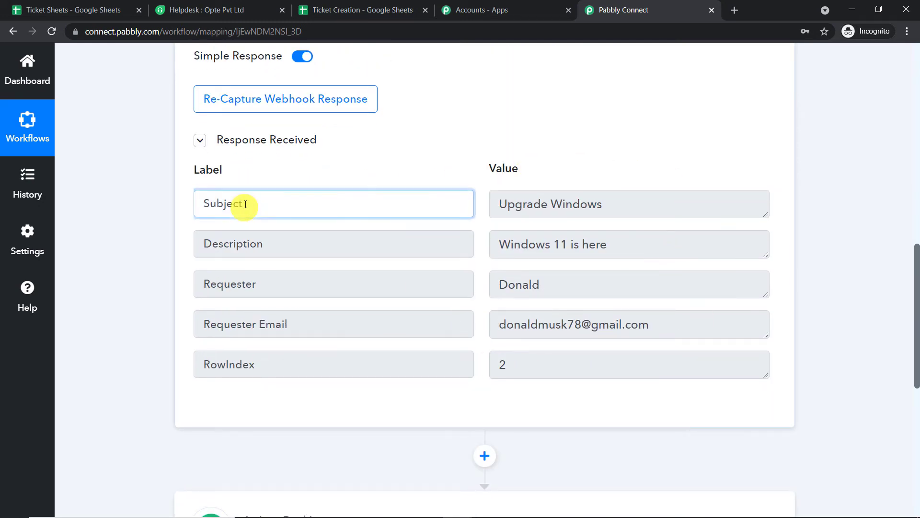
left_click(599, 206)
key("ctrl+a")
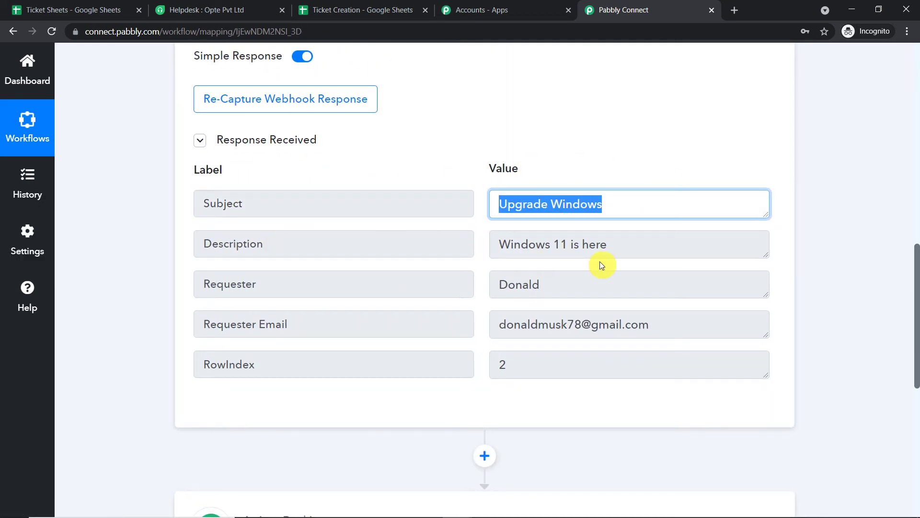
left_click(623, 245)
key("ctrl+a")
- Check the captured Requester, Requester Email and RowIndex 2, then scroll down to the action step
left_click(654, 280)
key("ctrl+a")
left_click(682, 335)
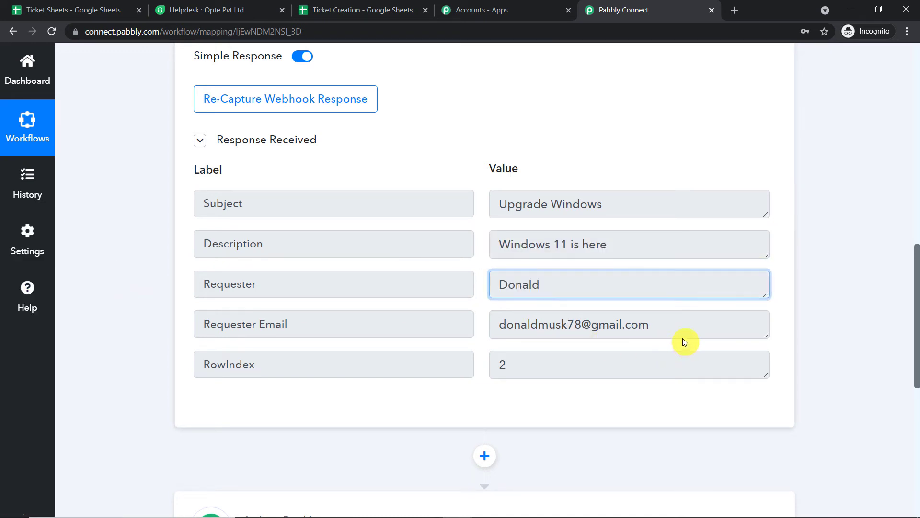
key("ctrl+a")
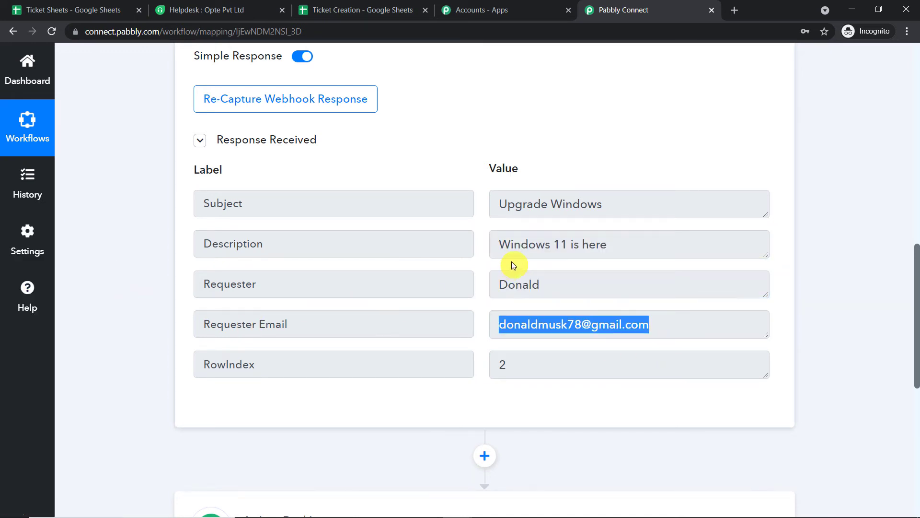
left_click(509, 368)
key("ctrl+a")
left_click(391, 10)
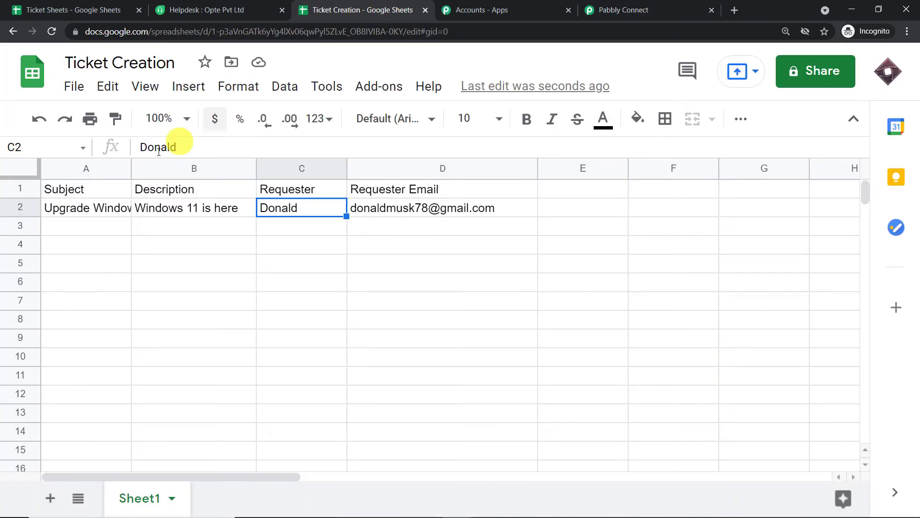
left_click(22, 207)
left_click(601, 10)
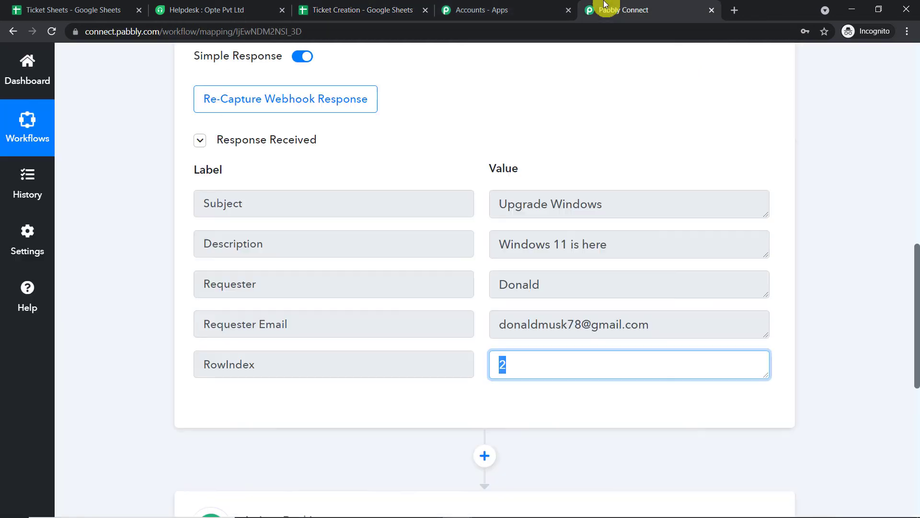
left_click(789, 209)
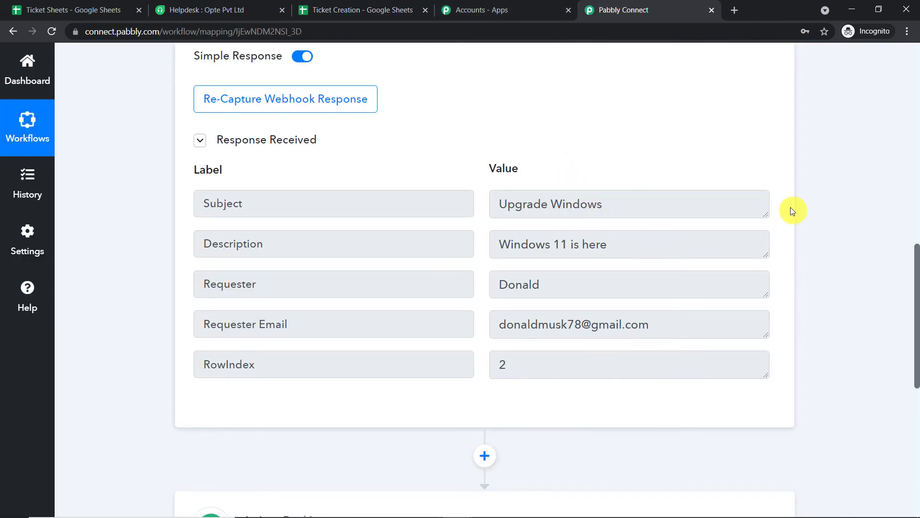
left_click_drag(917, 257, 917, 396)
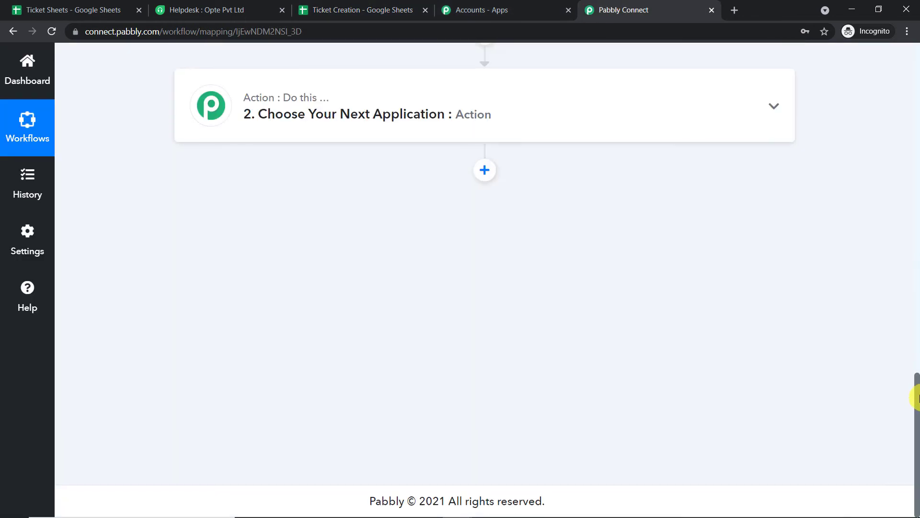
- Set action step 2 to Freshdesk with the Create Tickets for Existing Contacts event
left_click(370, 113)
left_click(293, 188)
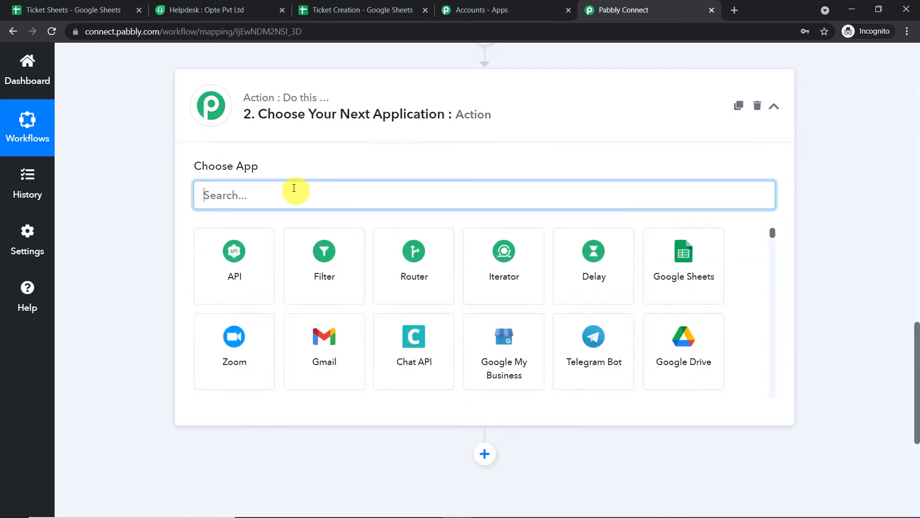
type("fres")
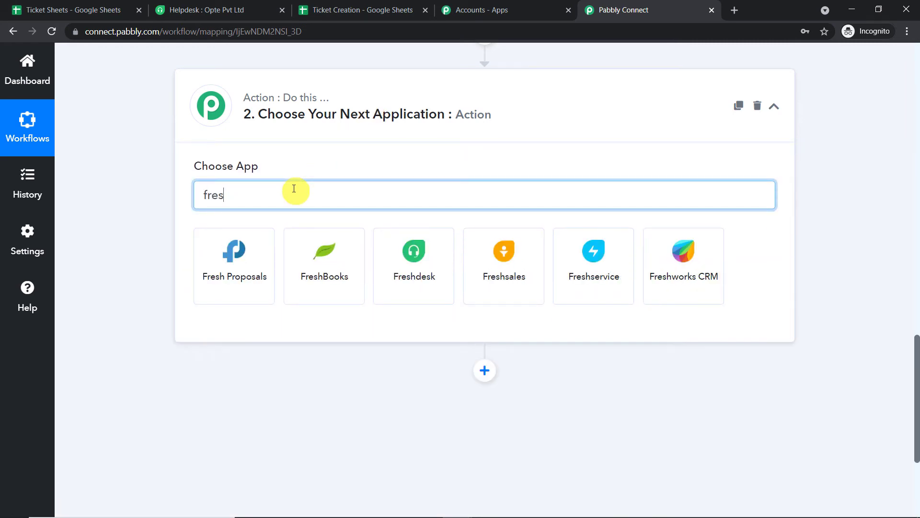
left_click(412, 259)
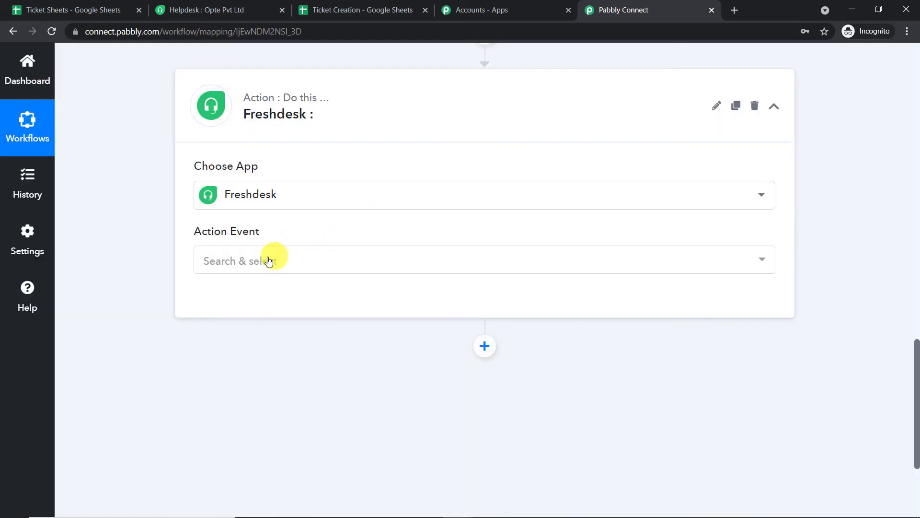
left_click(267, 260)
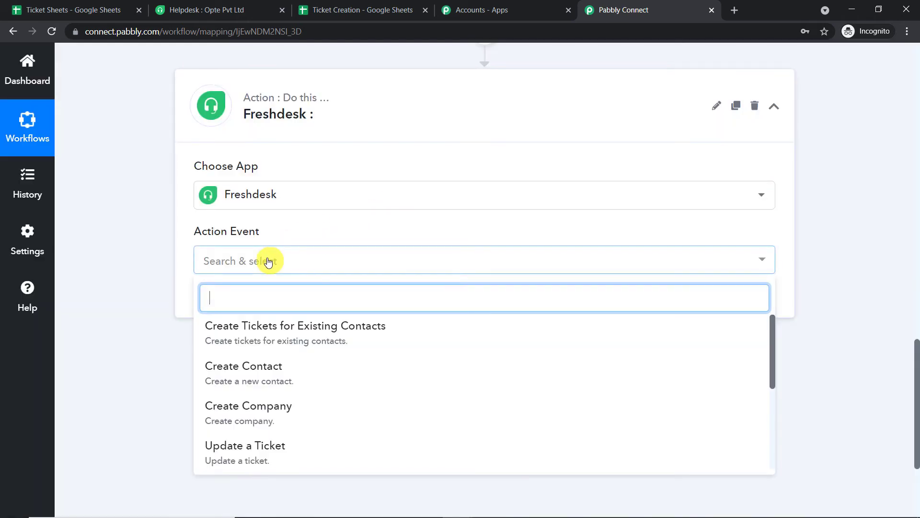
left_click(268, 338)
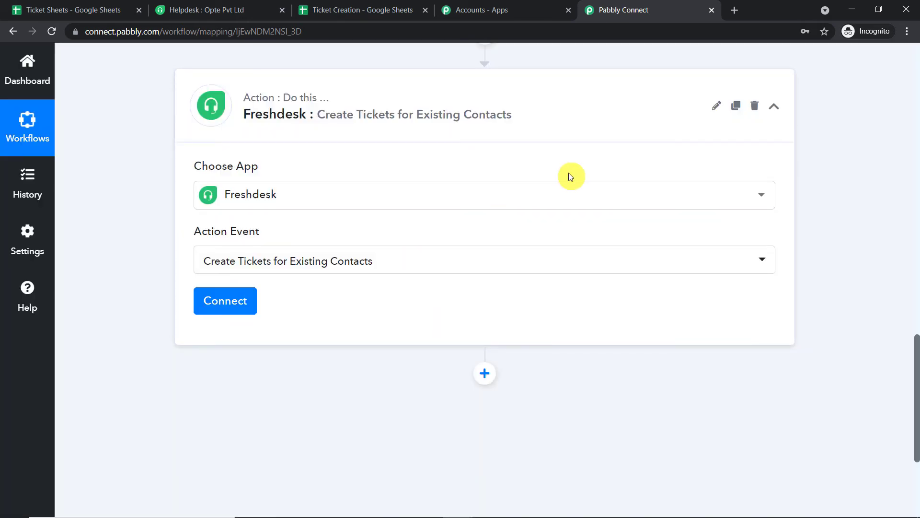
- Start adding a new Freshdesk account connection
left_click(225, 302)
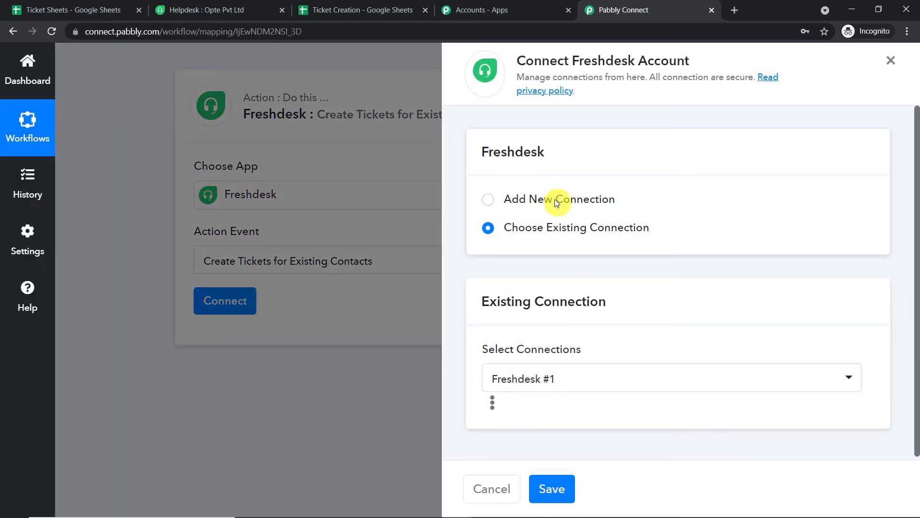
left_click(554, 199)
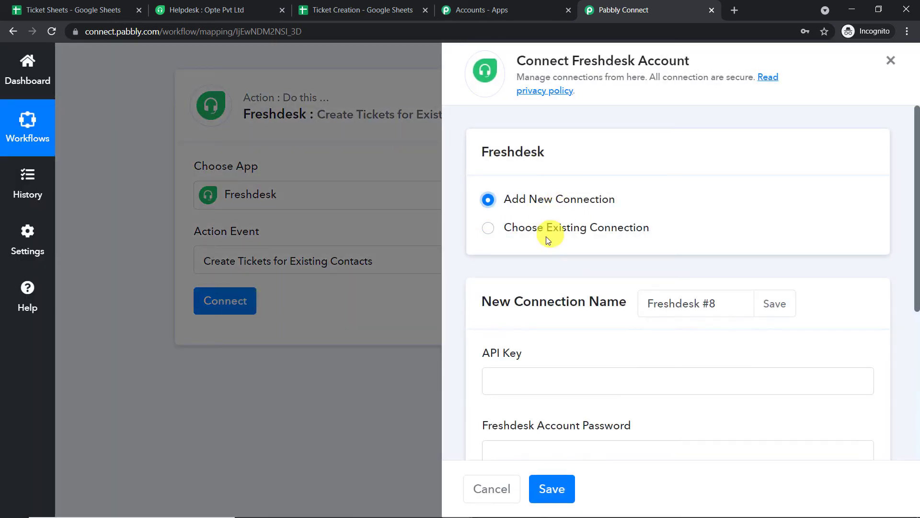
scroll(560, 226, "down", 3)
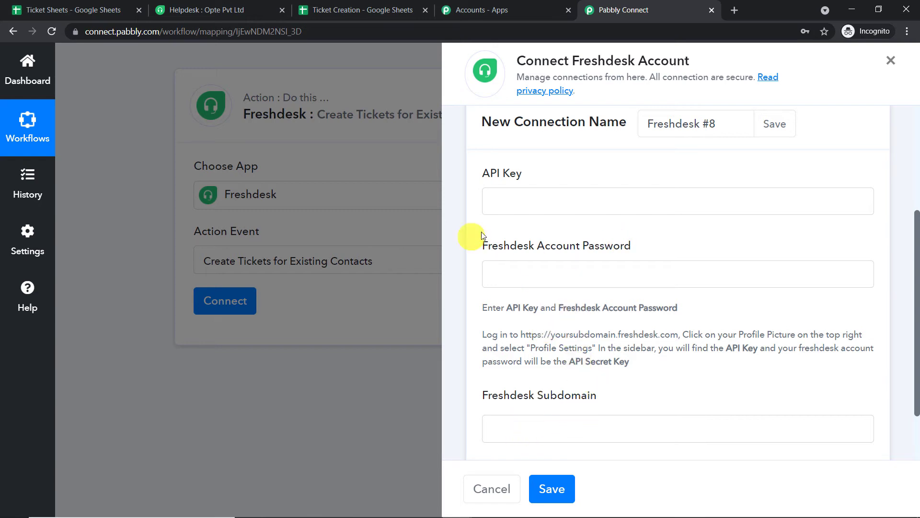
- Copy the helpdesk subdomain from the Freshdesk URL into the connection's subdomain field
left_click(210, 10)
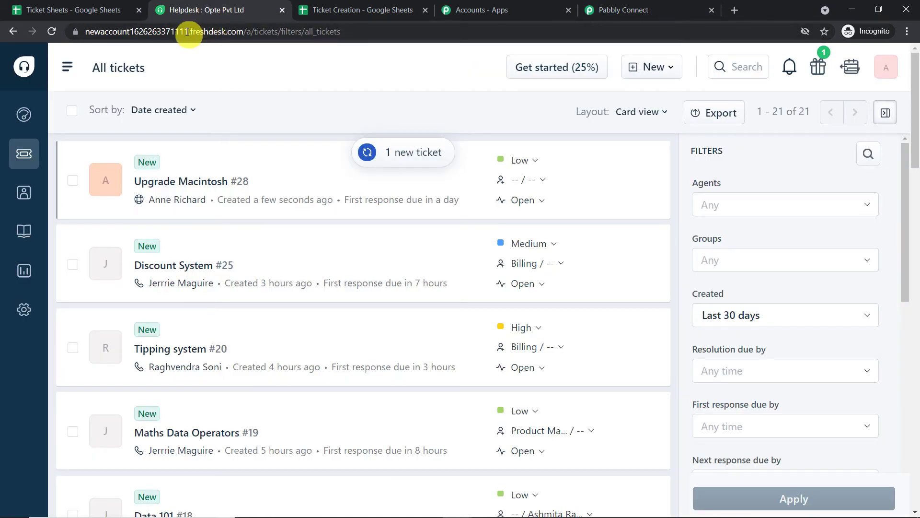
double_click(130, 33)
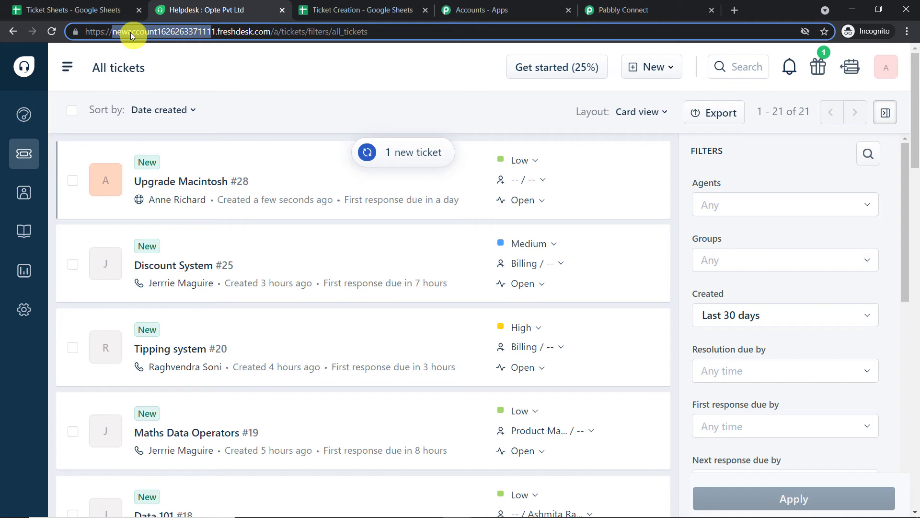
right_click(131, 31)
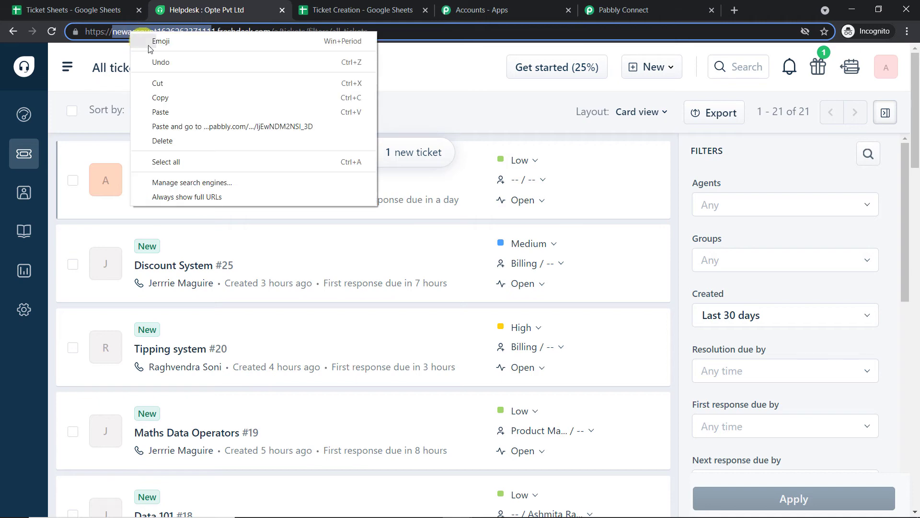
left_click(168, 99)
left_click(605, 9)
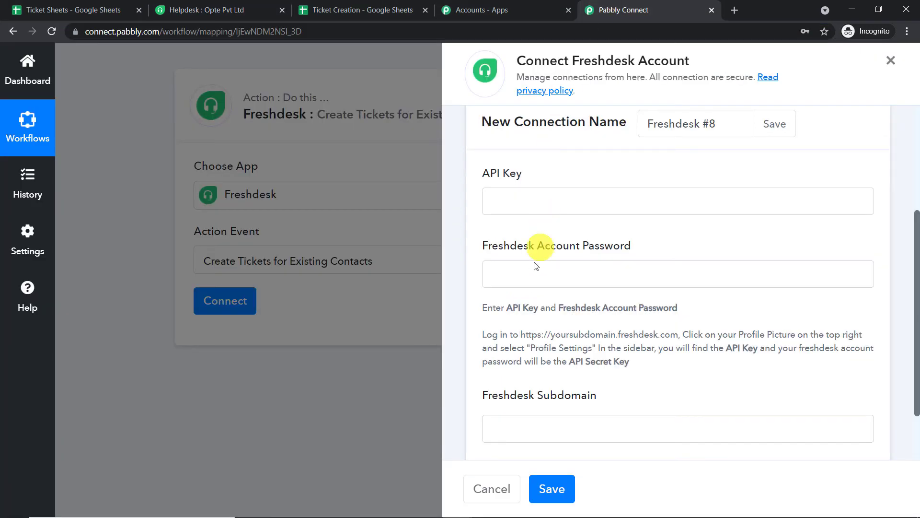
right_click(526, 429)
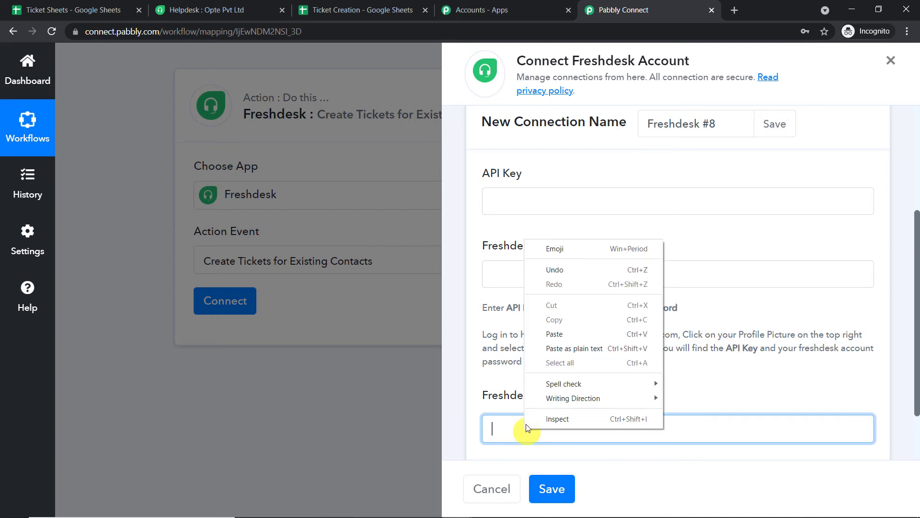
left_click(568, 330)
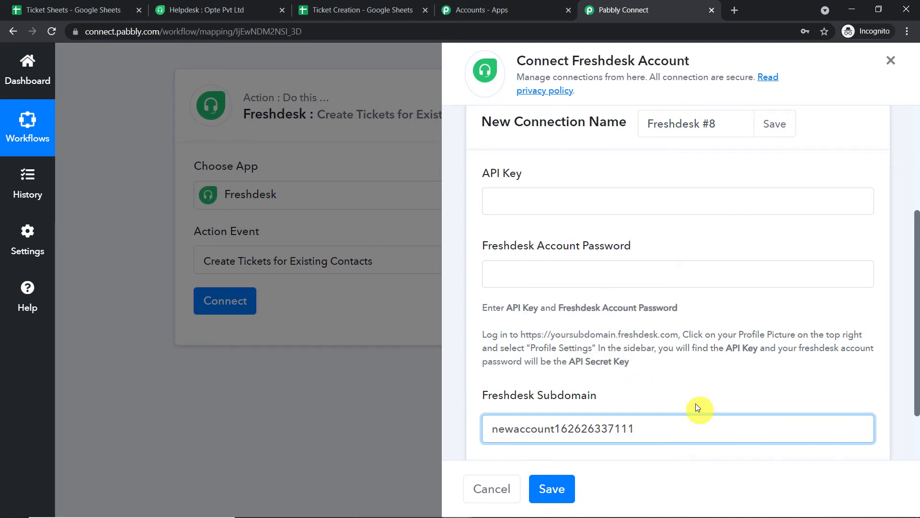
- Enter the Freshdesk account password in the connection form
left_click(544, 269)
left_click(581, 210)
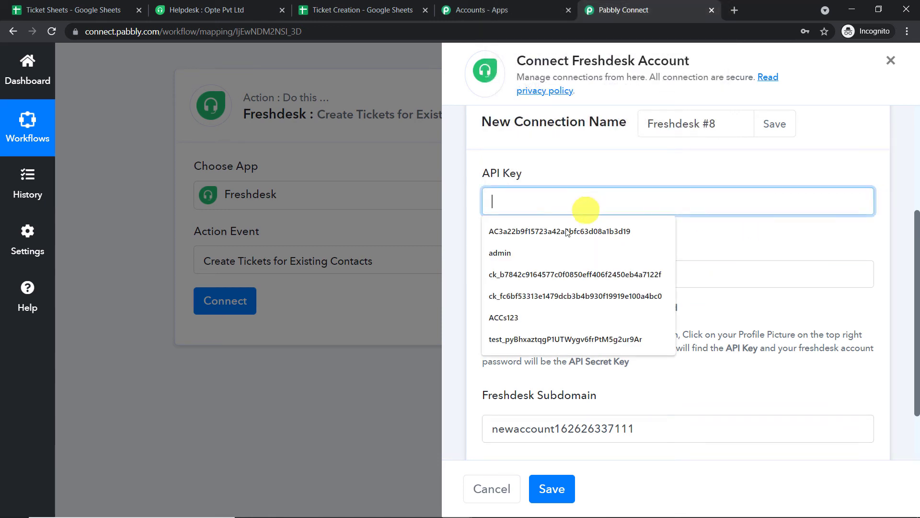
left_click(736, 277)
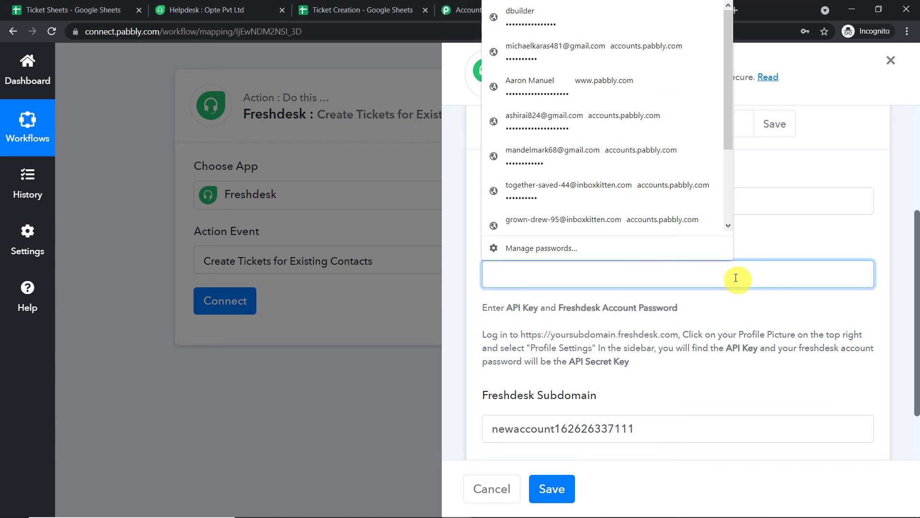
type("••")
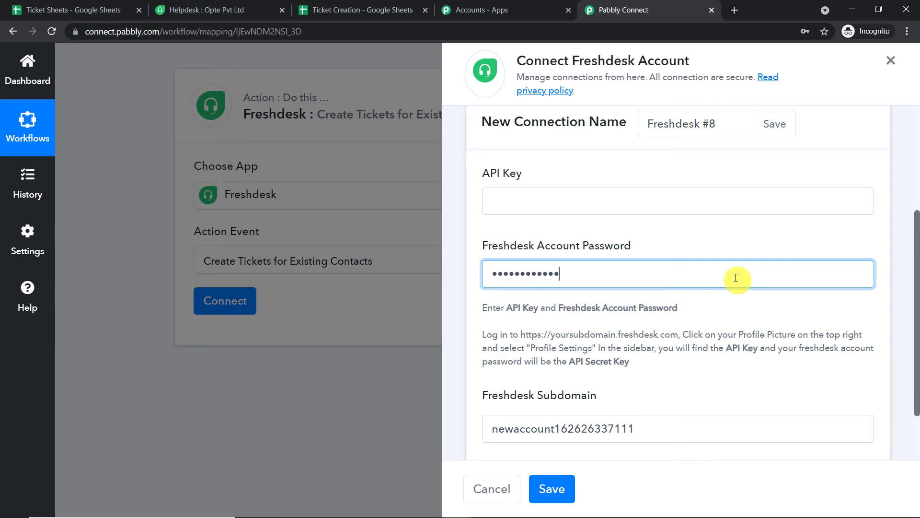
left_click(738, 236)
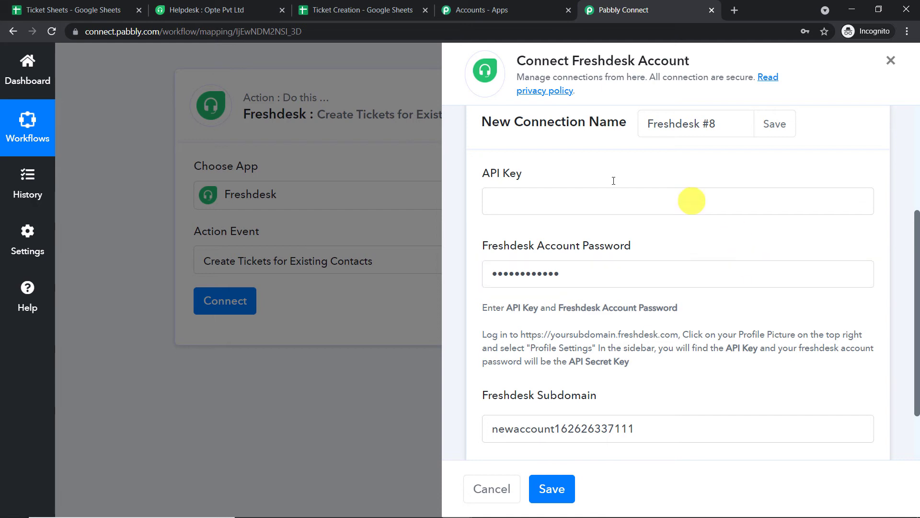
- Paste the API key from Freshdesk profile settings into the form and save the connection
left_click(240, 10)
left_click(889, 70)
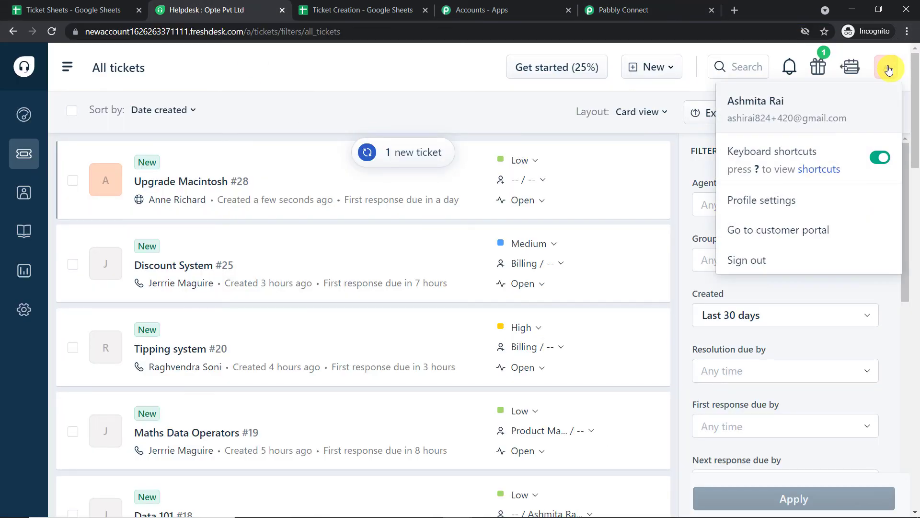
left_click(794, 208)
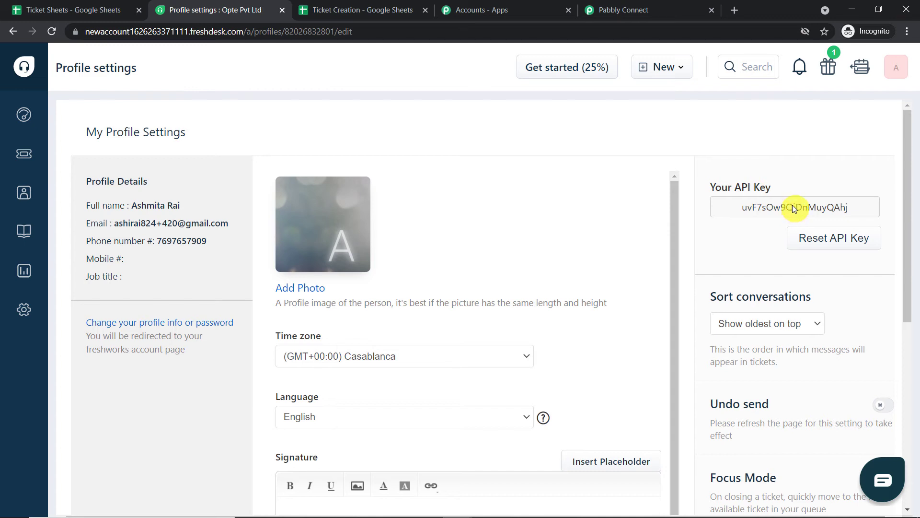
double_click(792, 205)
right_click(793, 206)
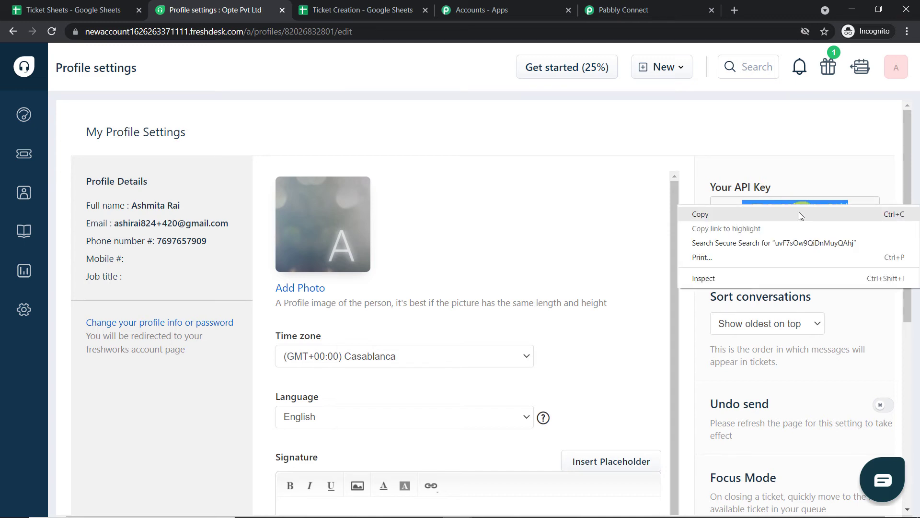
left_click(798, 214)
left_click(628, 9)
left_click(557, 202)
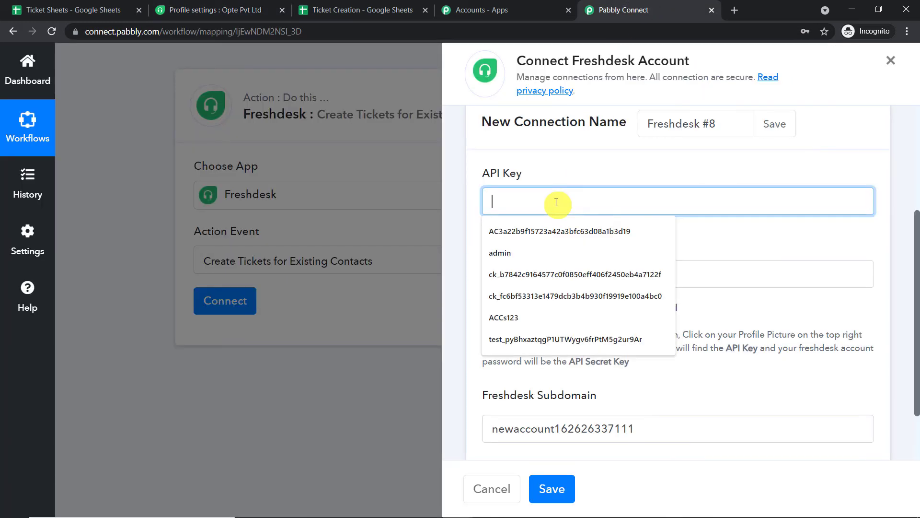
right_click(556, 202)
left_click(565, 297)
left_click(632, 164)
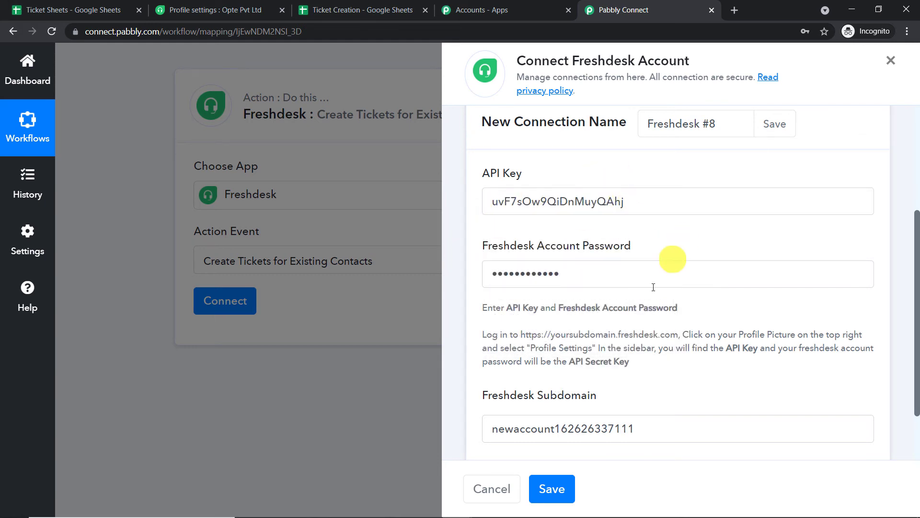
left_click(565, 490)
- Map the sheet's Requester value into the ticket Name field
scroll(809, 269, "down", 4)
scroll(446, 298, "down", 2)
scroll(468, 333, "down", 1)
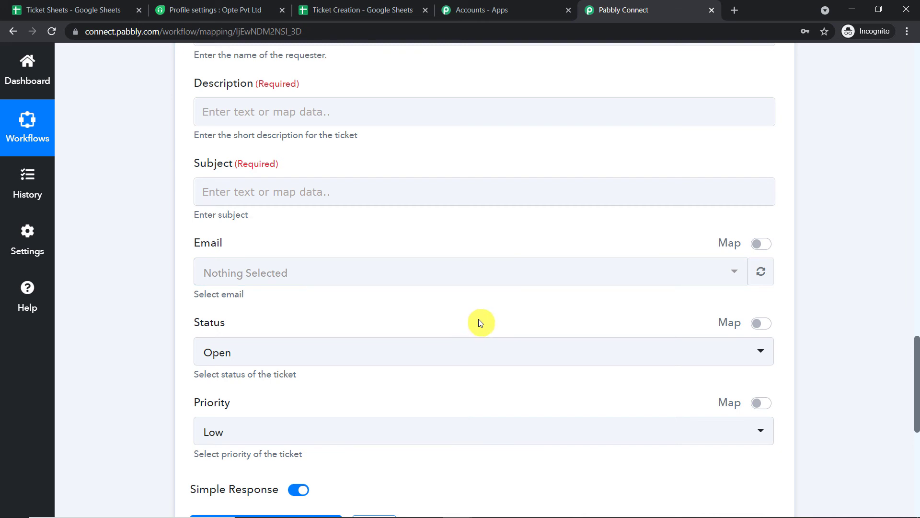
scroll(441, 282, "down", 2)
scroll(444, 286, "up", 5)
scroll(458, 269, "up", 1)
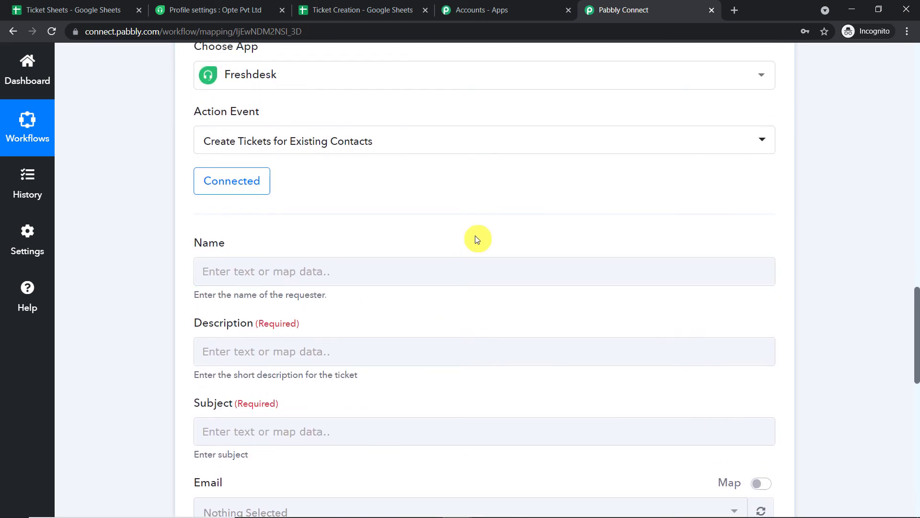
scroll(486, 228, "down", 1)
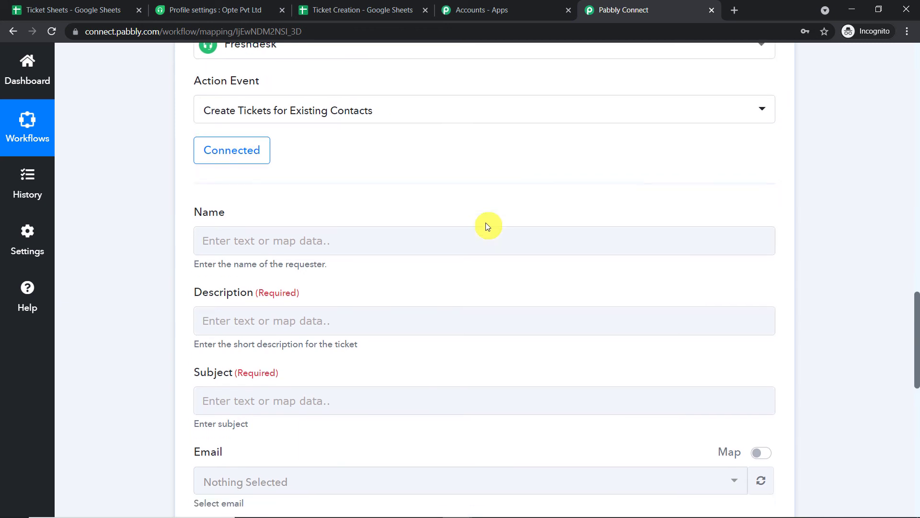
scroll(482, 200, "up", 2)
scroll(459, 199, "down", 2)
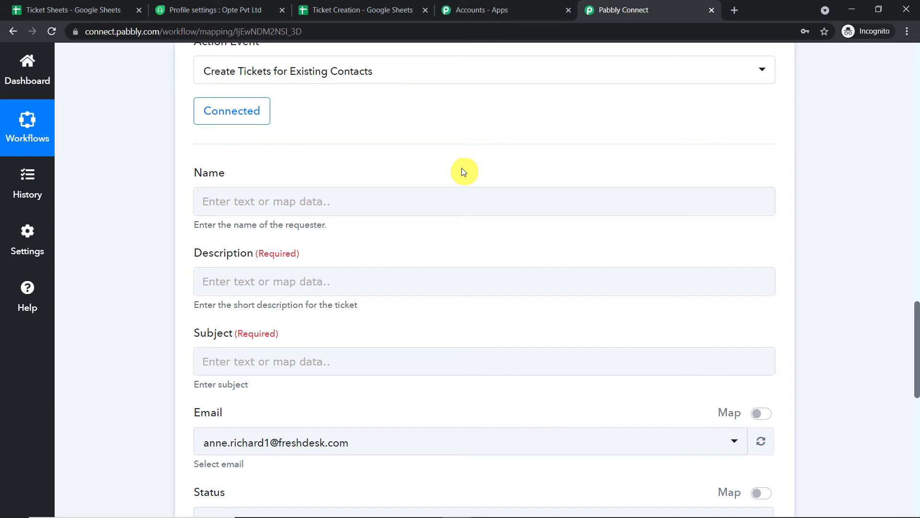
scroll(461, 171, "down", 1)
left_click(334, 140)
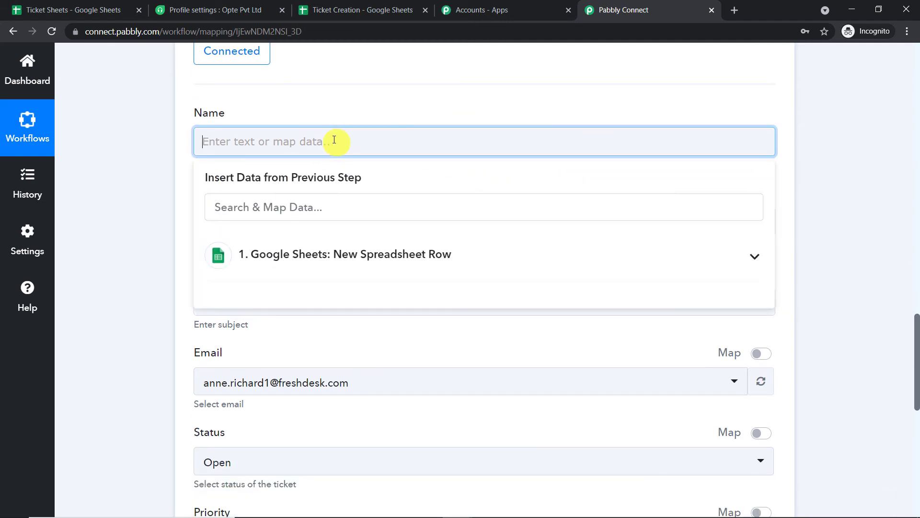
scroll(906, 156, "up", 10)
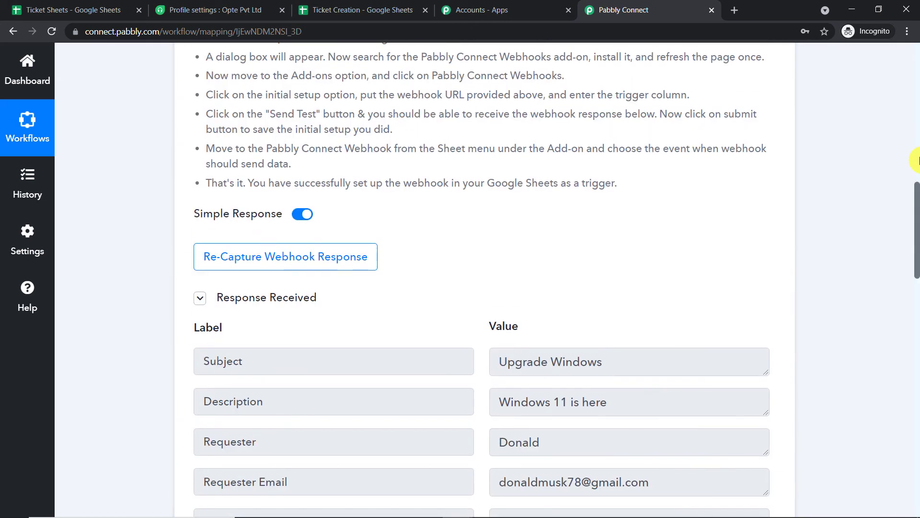
scroll(916, 160, "down", 1)
double_click(581, 376)
left_click_drag(916, 187, 916, 350)
left_click(264, 104)
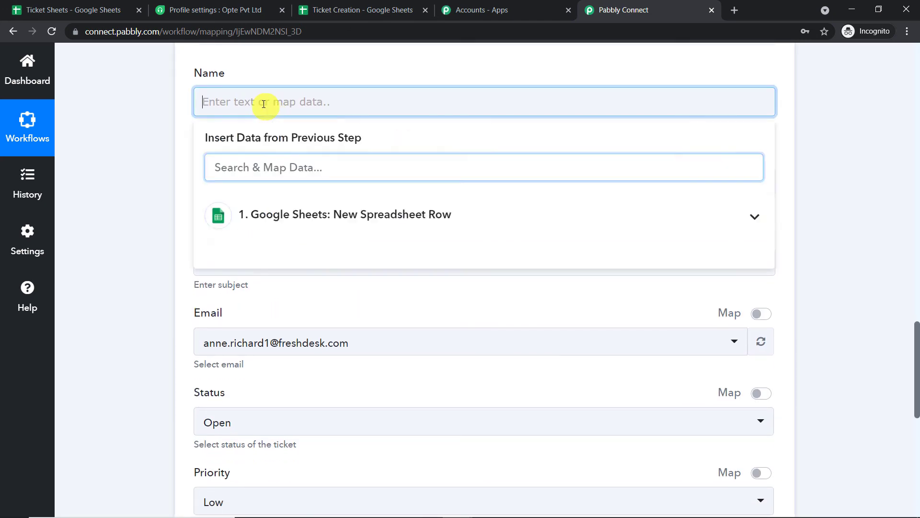
left_click(288, 217)
left_click(302, 314)
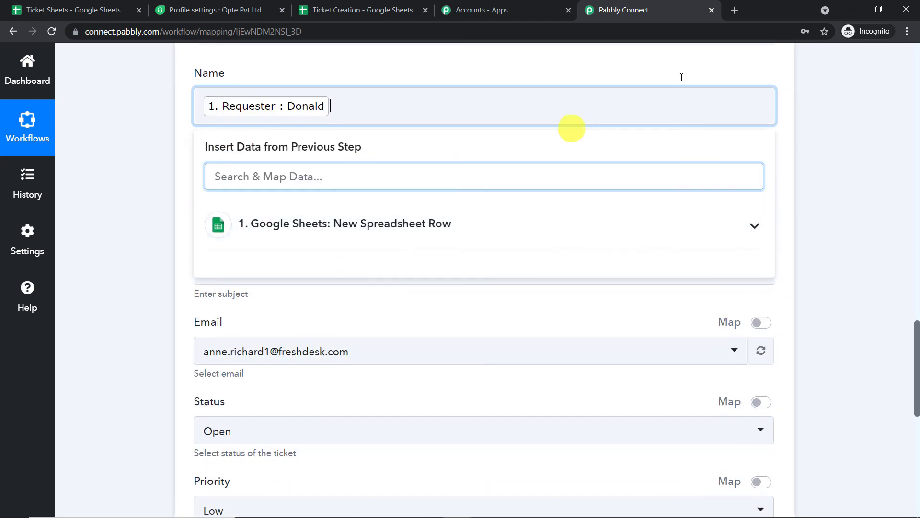
left_click(791, 60)
- Map the sheet's Description and Subject values into the ticket Description and Subject fields
scroll(668, 72, "down", 2)
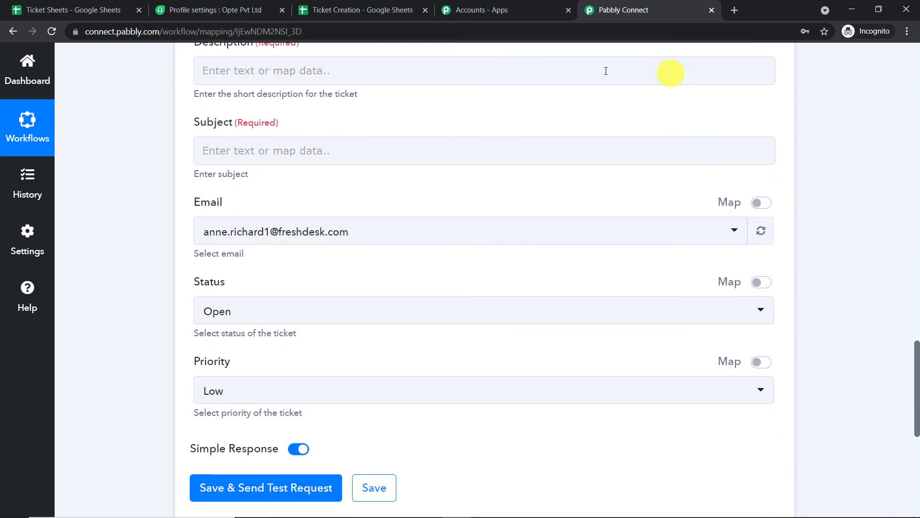
left_click(336, 73)
left_click(335, 183)
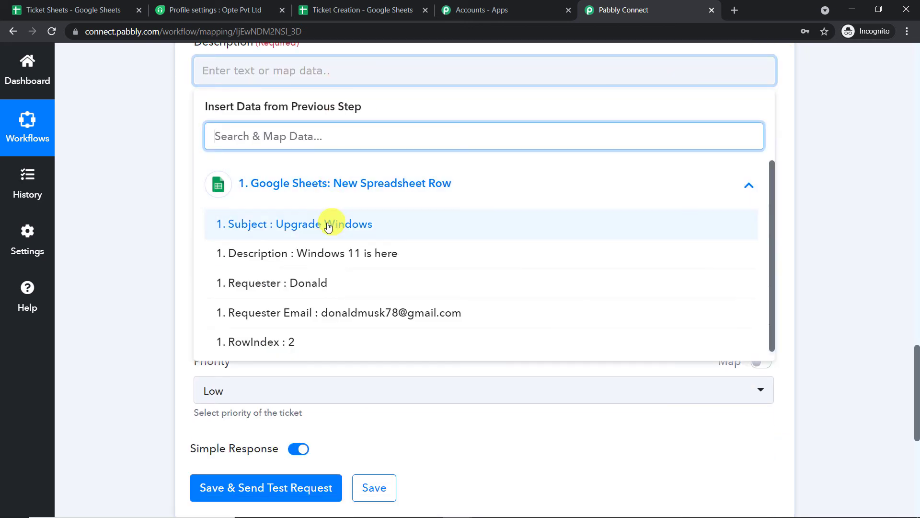
left_click(317, 254)
left_click(798, 86)
left_click(355, 159)
left_click(302, 272)
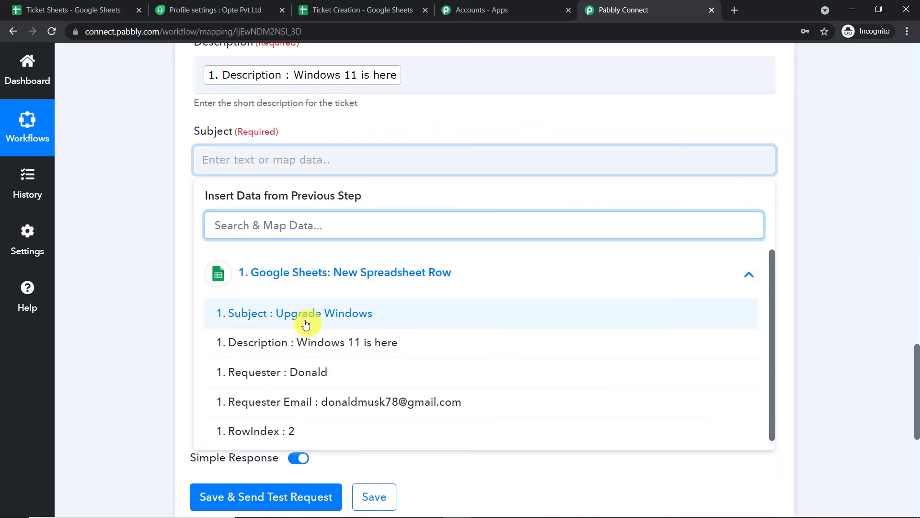
left_click(306, 324)
left_click(522, 117)
- Recheck the captured Subject value and open the Freshdesk contact Email list
scroll(916, 119, "up", 10)
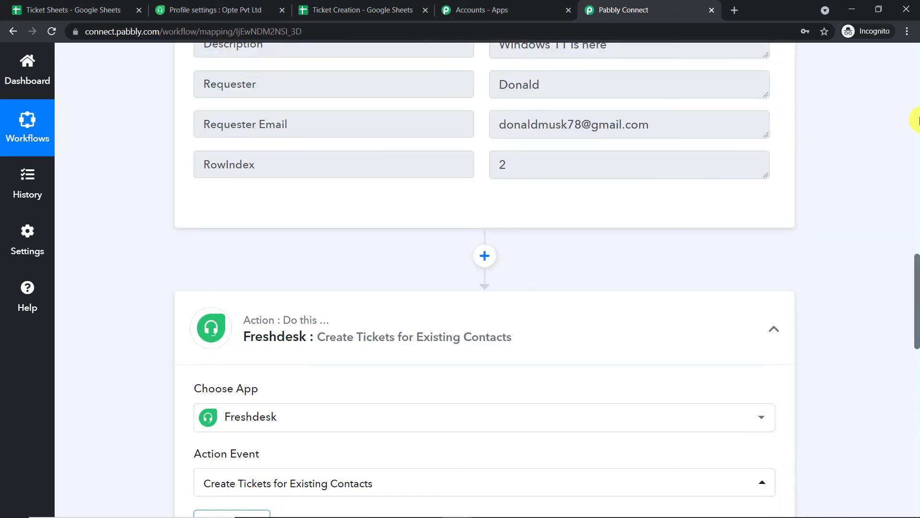
scroll(915, 119, "up", 4)
left_click(616, 201)
triple_click(617, 201)
left_click_drag(607, 243, 388, 247)
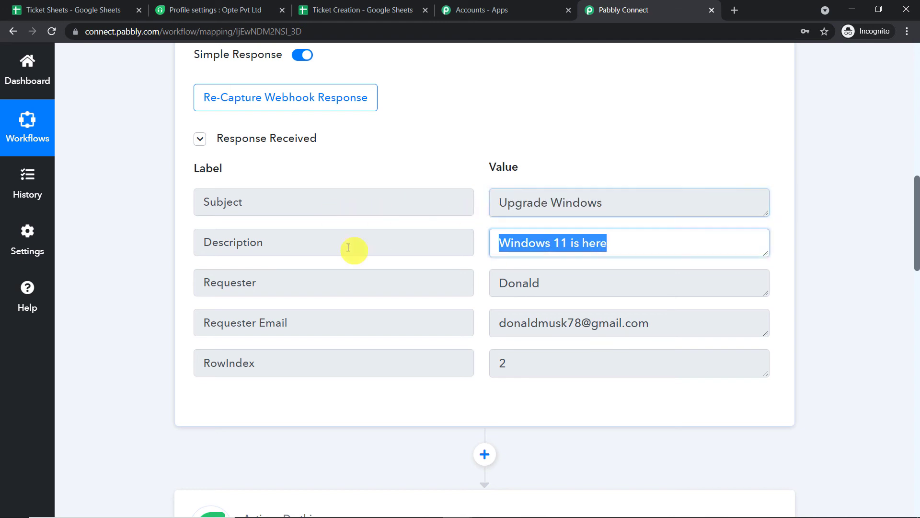
scroll(917, 181, "down", 3)
scroll(880, 181, "down", 10)
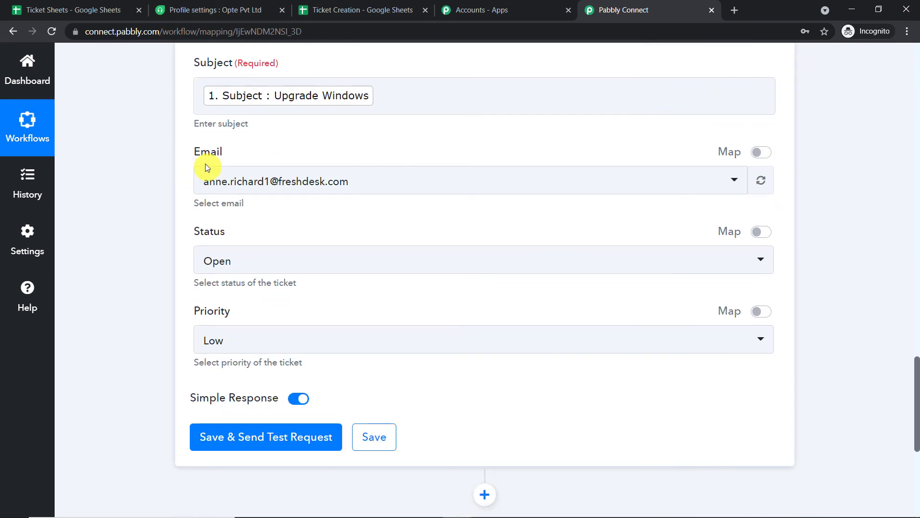
left_click(269, 190)
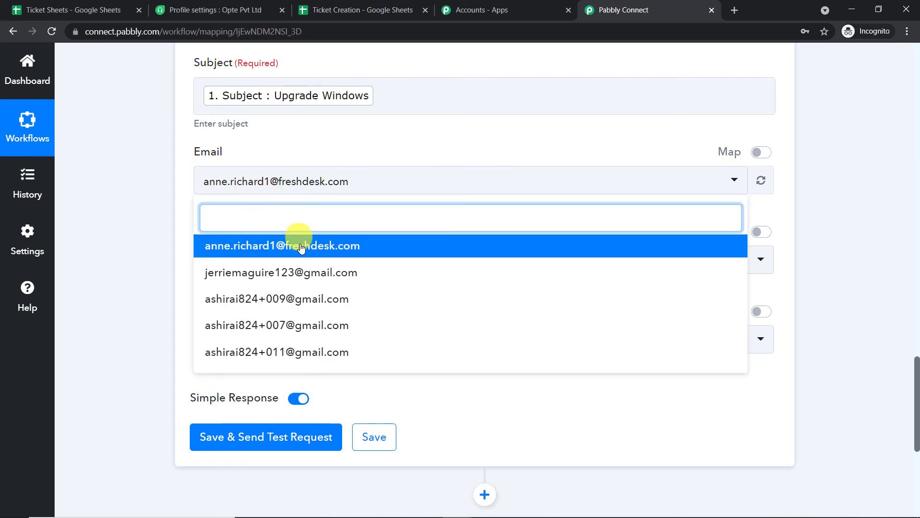
- Check the Freshdesk contacts list and choose the second contact's email as requester
scroll(336, 307, "down", 1)
left_click(187, 5)
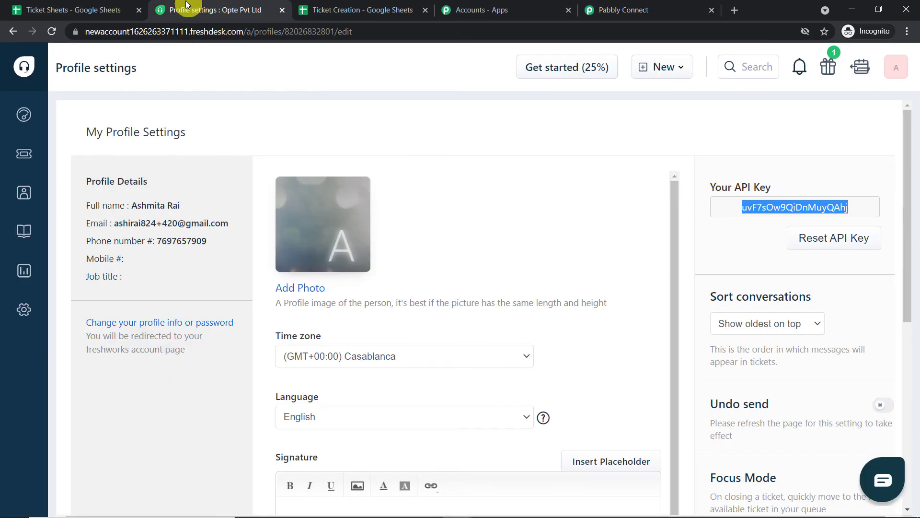
left_click(37, 188)
mouse_move(37, 188)
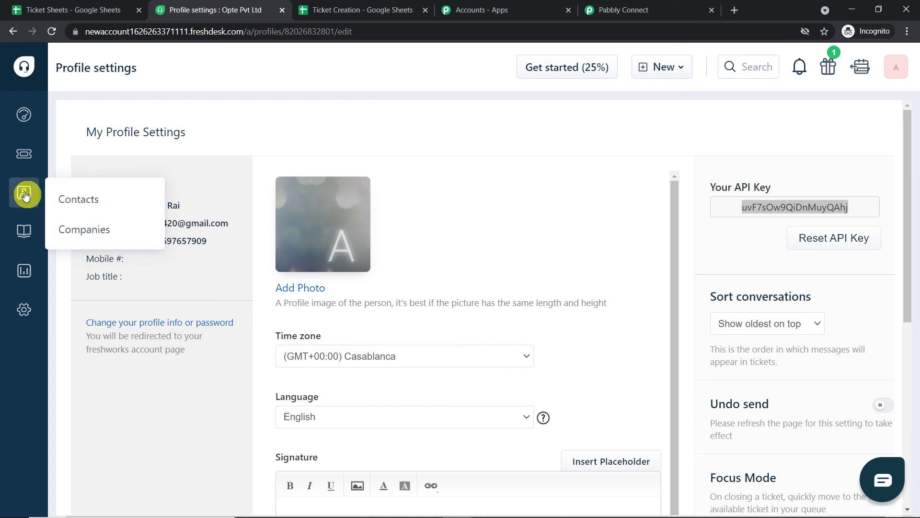
left_click(76, 198)
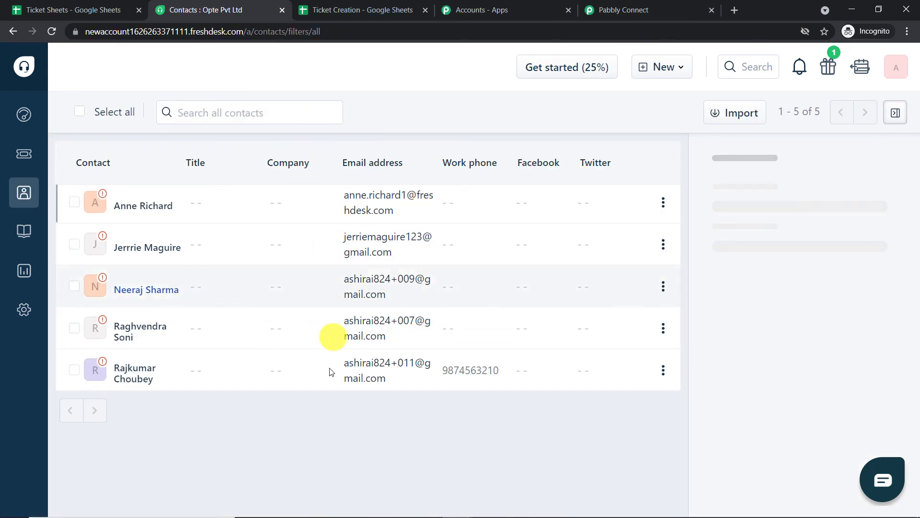
left_click(623, 10)
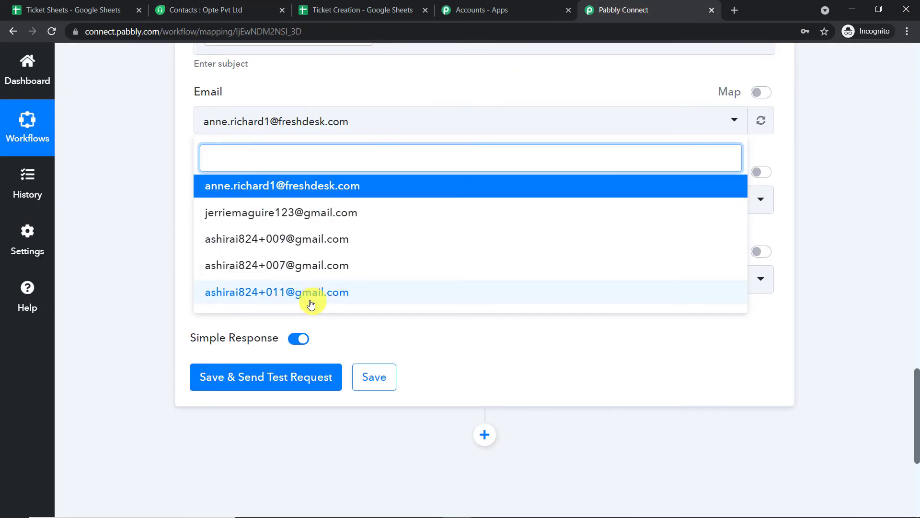
left_click(269, 214)
- Set Status Open and Priority Low, then save and send a test ticket request
scroll(375, 102, "up", 4)
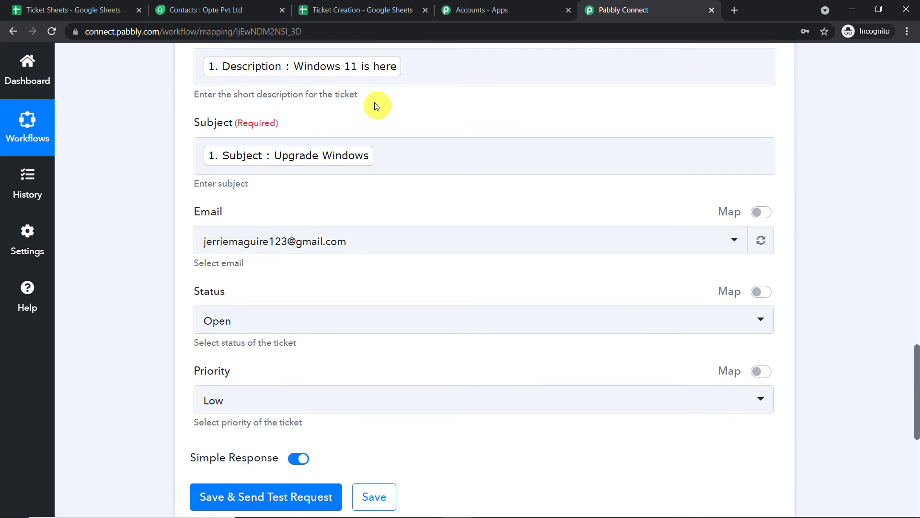
scroll(318, 156, "down", 2)
scroll(222, 232, "down", 1)
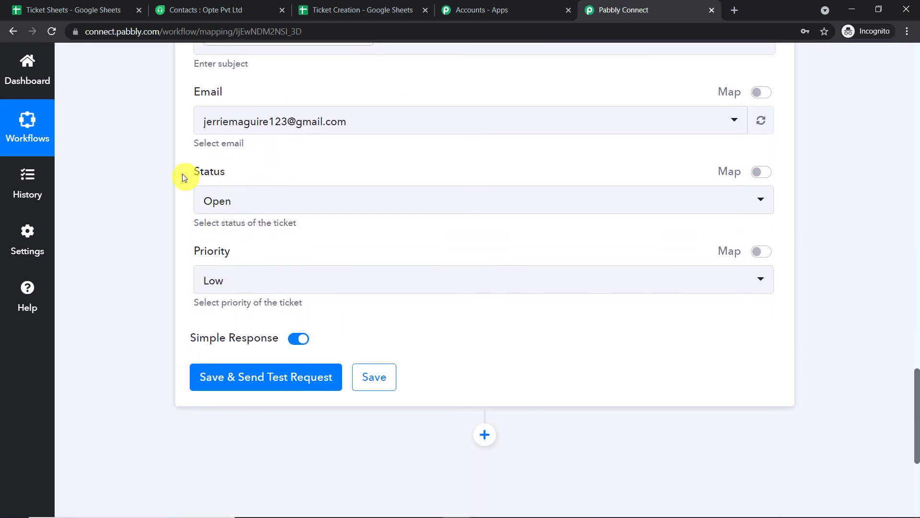
left_click(250, 208)
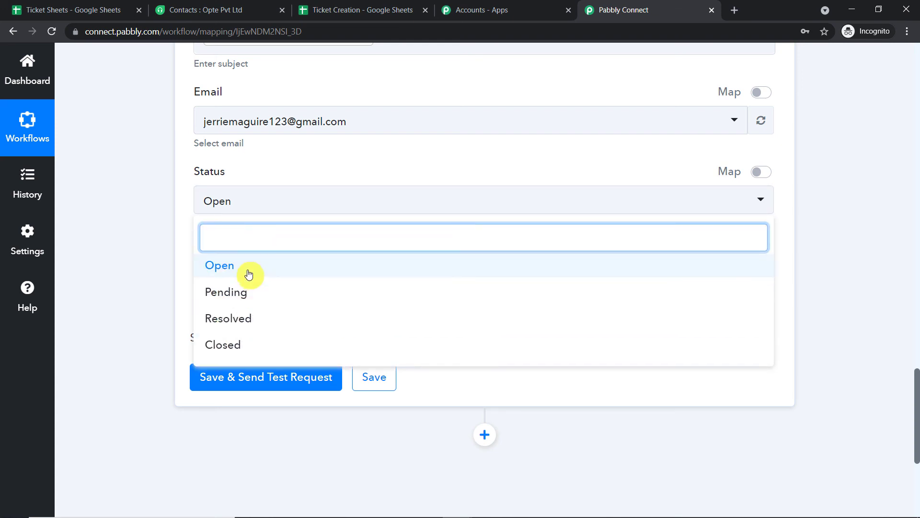
left_click(249, 267)
scroll(294, 198, "down", 1)
left_click(250, 225)
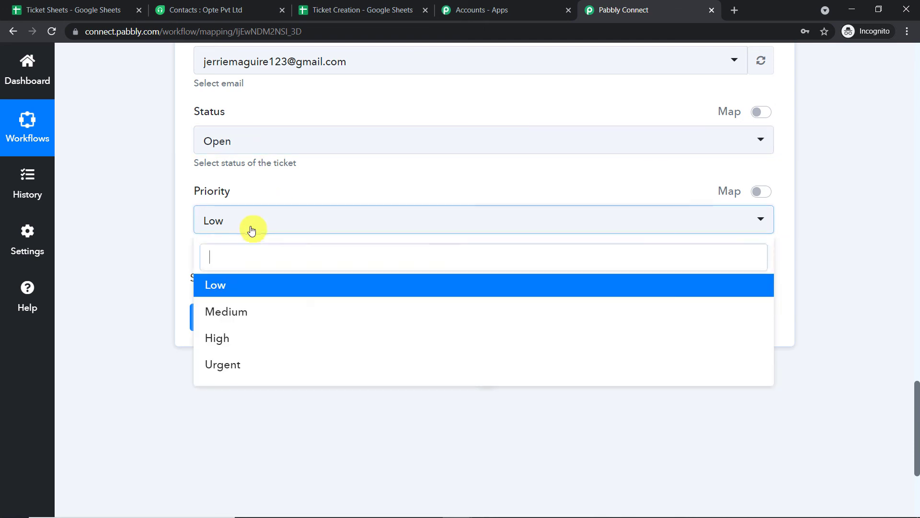
left_click(264, 287)
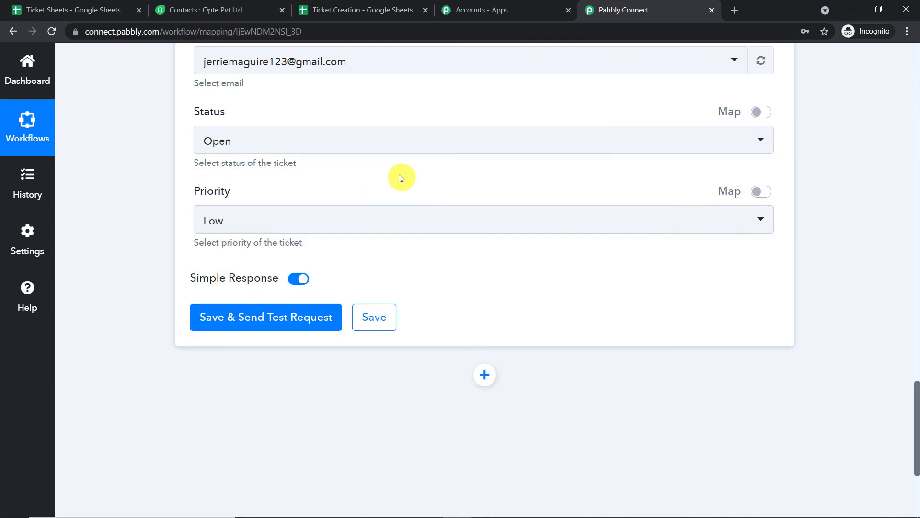
left_click(269, 329)
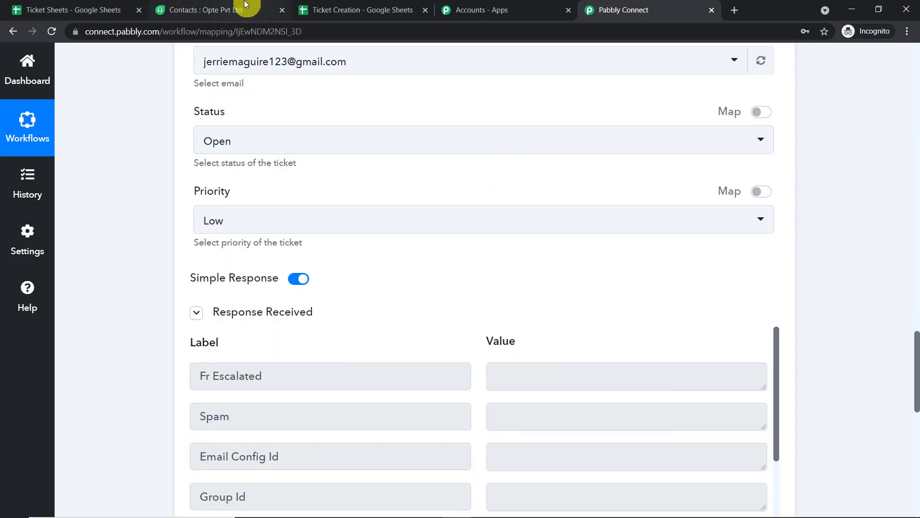
left_click(251, 5)
- Open ticket #30 Upgrade Windows in Freshdesk to confirm it, then return to the workflow
left_click(26, 157)
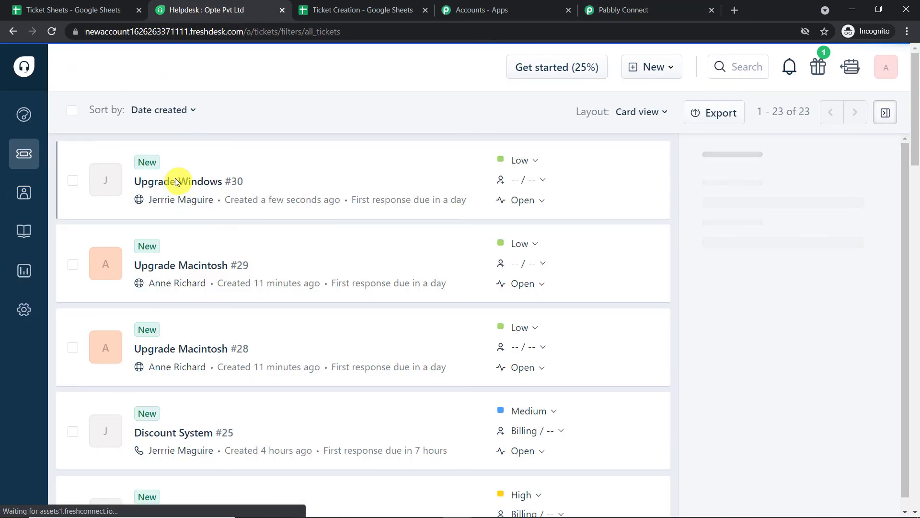
left_click(180, 187)
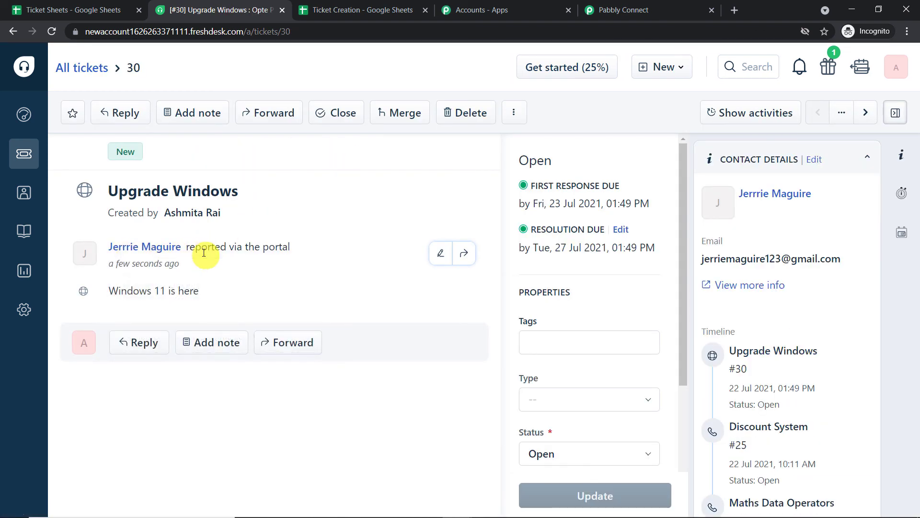
mouse_move(152, 257)
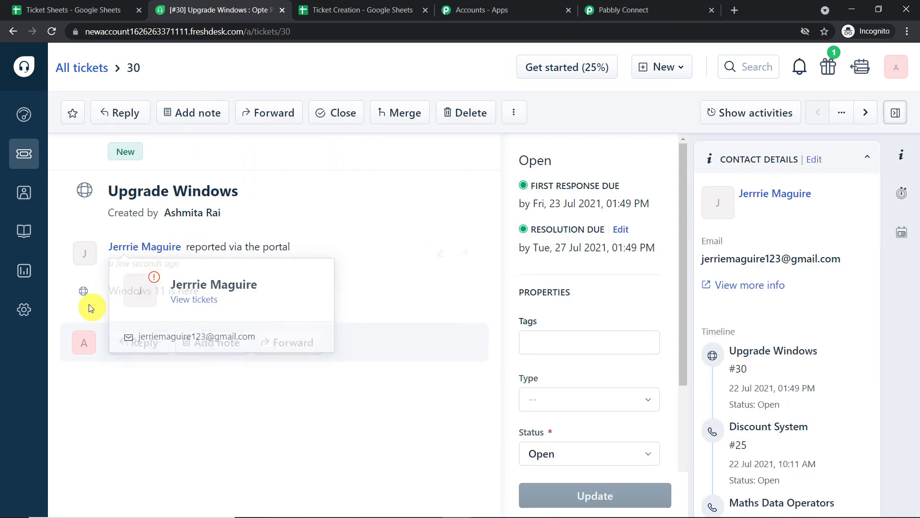
left_click(659, 6)
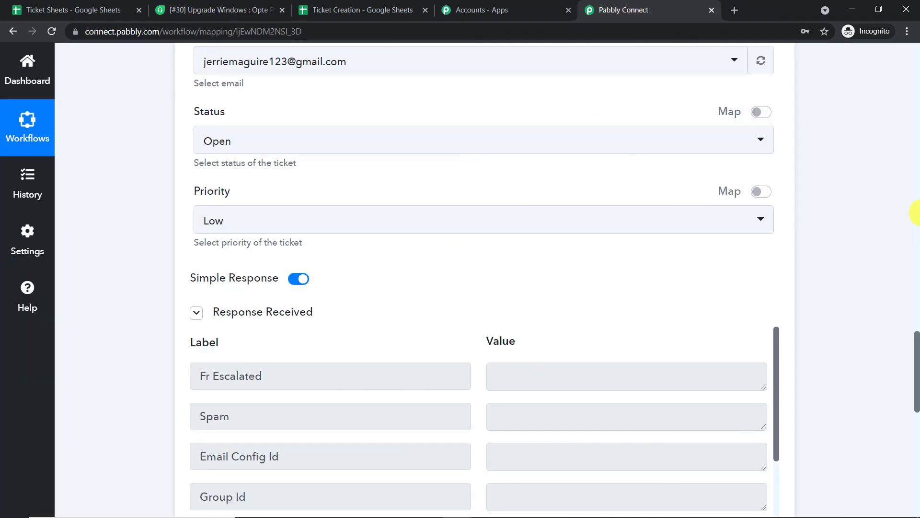
- Collapse the Freshdesk action and Google Sheets trigger, then select the 'Google Sheets to Freshdesk' title
scroll(917, 231, "up", 9)
scroll(840, 248, "up", 4)
scroll(912, 268, "up", 3)
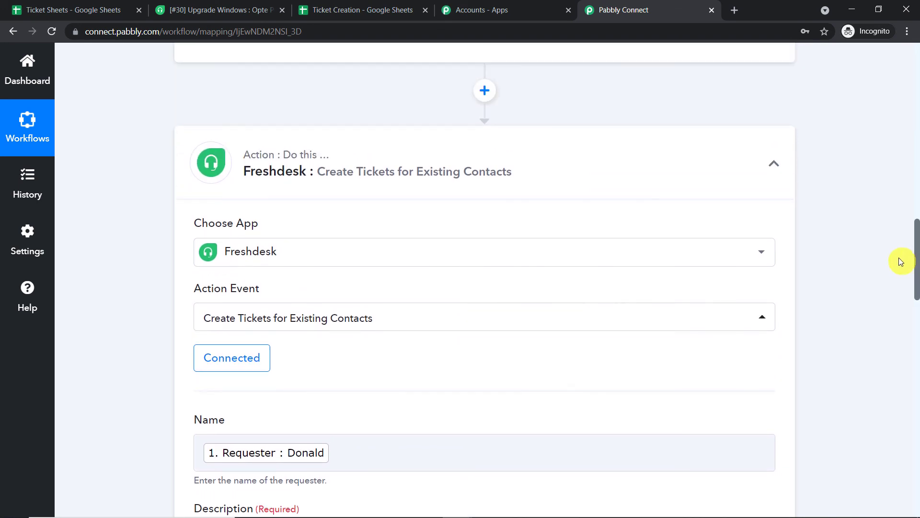
left_click(498, 223)
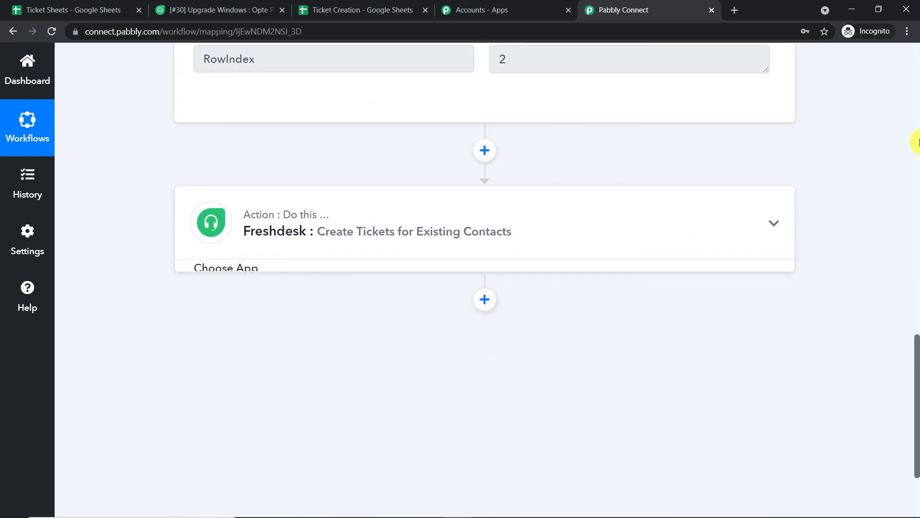
scroll(918, 139, "up", 15)
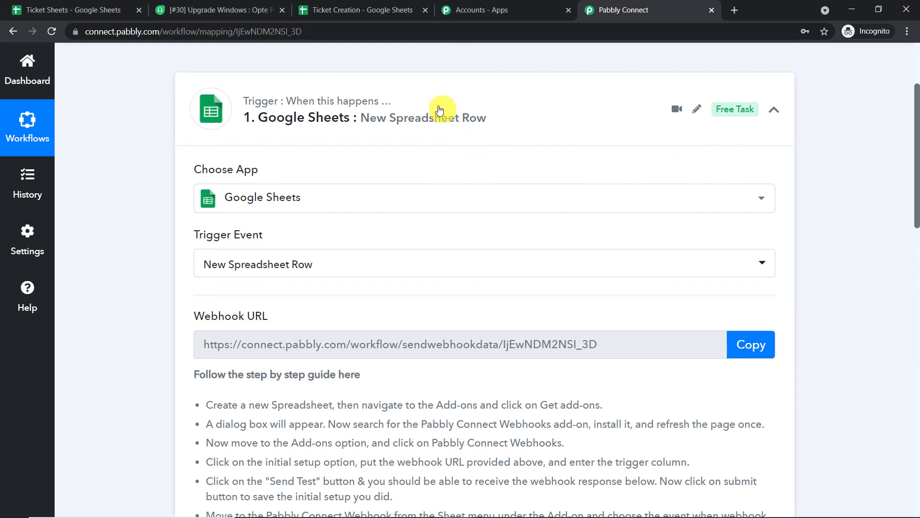
left_click(438, 109)
scroll(455, 159, "up", 2)
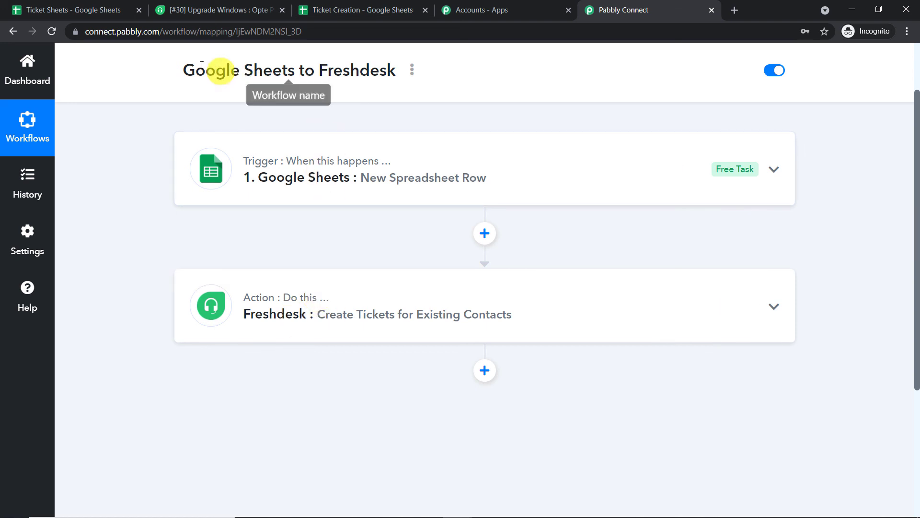
left_click_drag(178, 70, 418, 73)
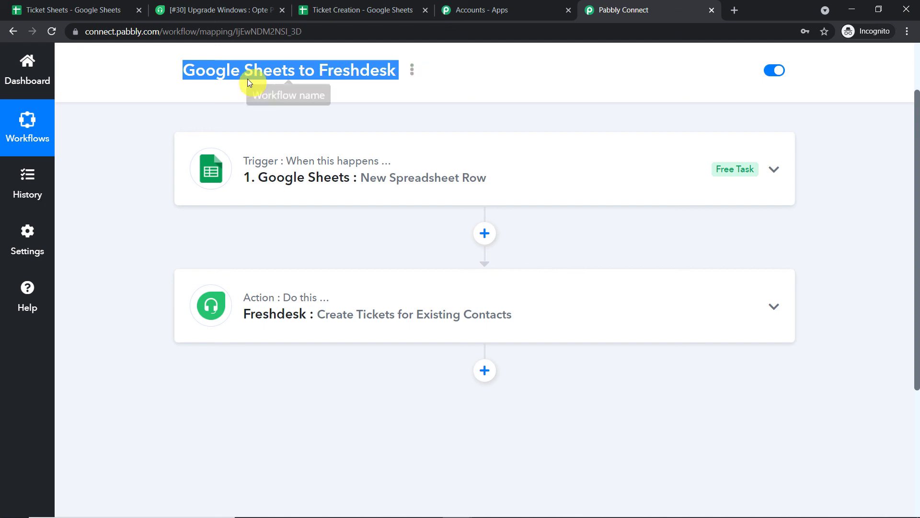